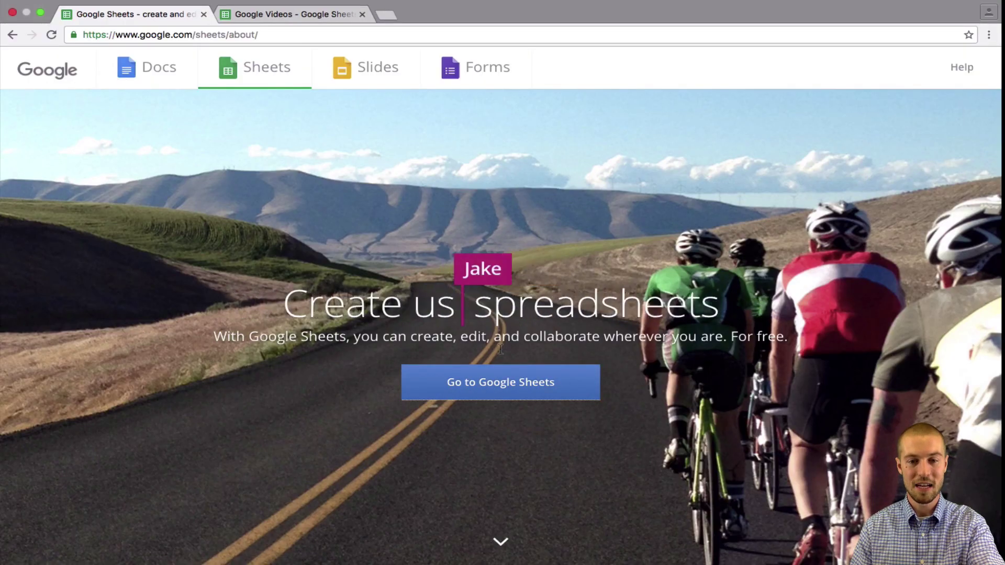
Go from the Google Sheets about page to the spreadsheet home in a new tab.
{"action": "left_click", "coordinate": [512, 381]}
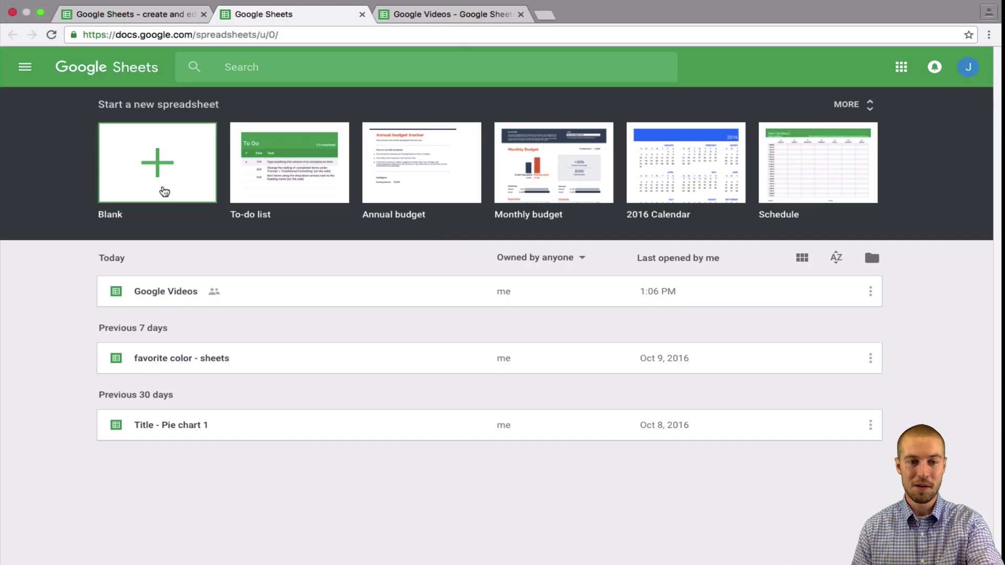
Create a spreadsheet from the Blank template under 'Start a new spreadsheet'.
{"action": "left_click", "coordinate": [164, 191]}
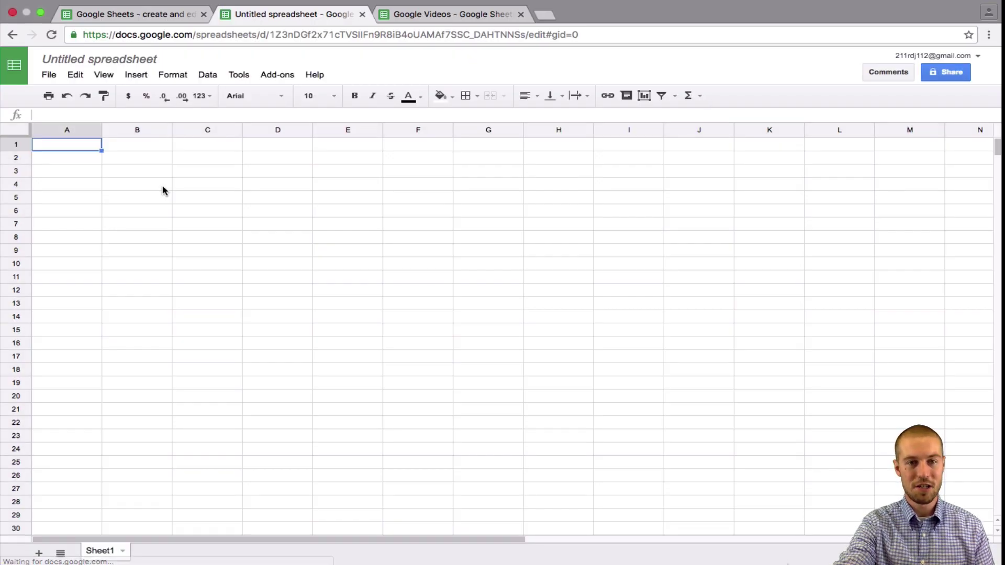
{"action": "key", "text": "Down"}
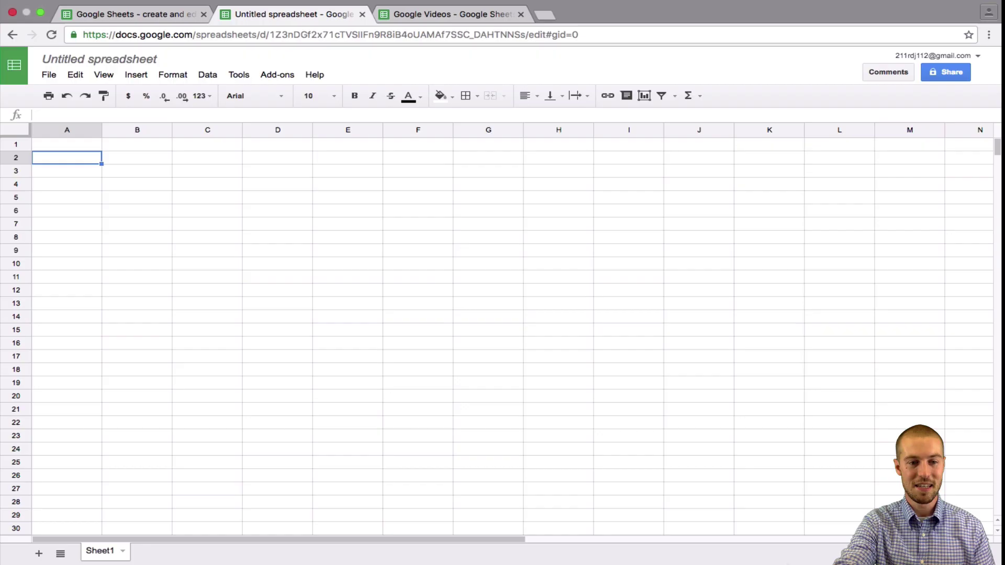
{"action": "scroll", "coordinate": [167, 169], "scroll_direction": "down", "scroll_amount": 10}
{"action": "scroll", "coordinate": [167, 168], "scroll_direction": "right", "scroll_amount": 3}
{"action": "scroll", "coordinate": [167, 168], "scroll_direction": "up", "scroll_amount": 10}
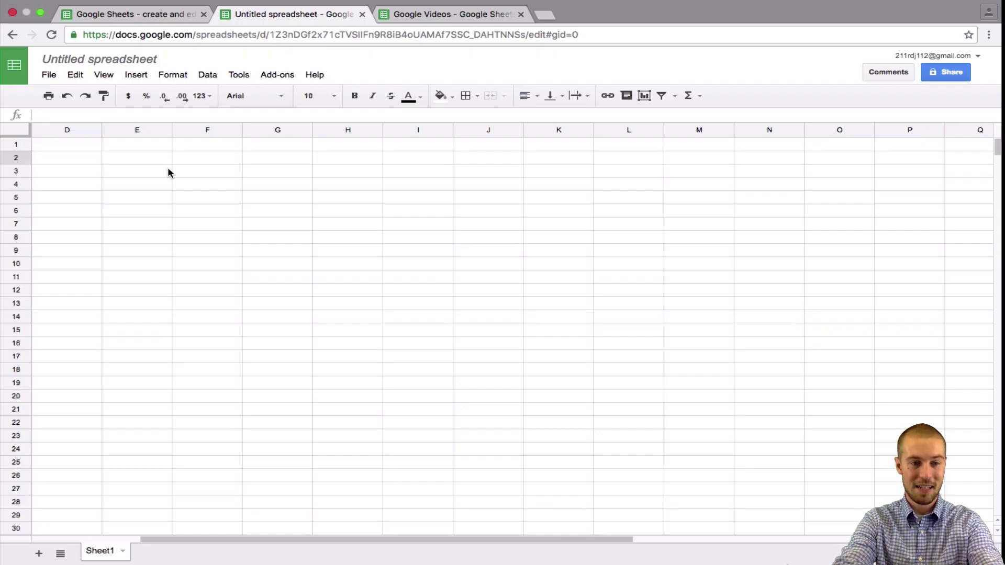
{"action": "scroll", "coordinate": [80, 195], "scroll_direction": "left", "scroll_amount": 3}
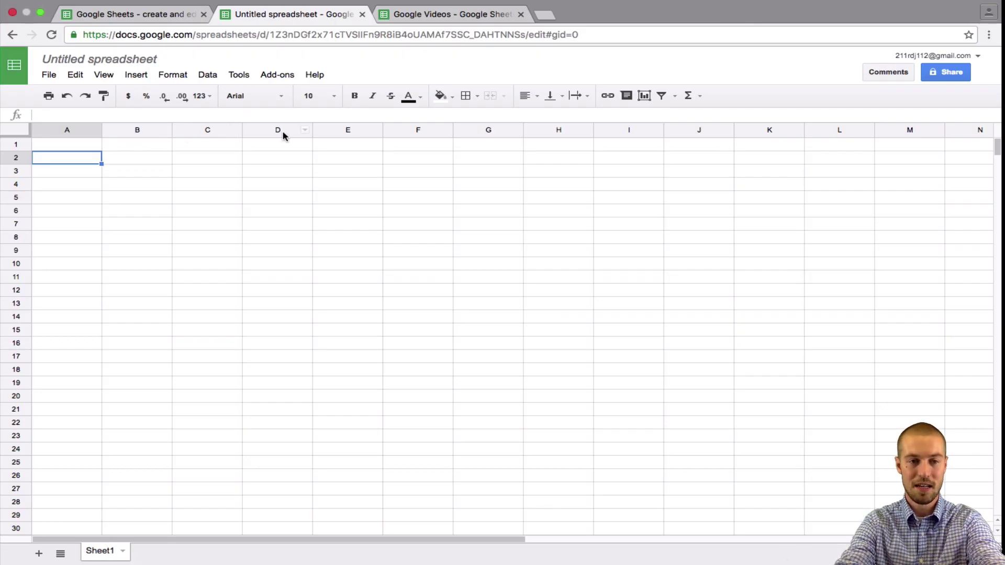
{"action": "type", "text": "100"}
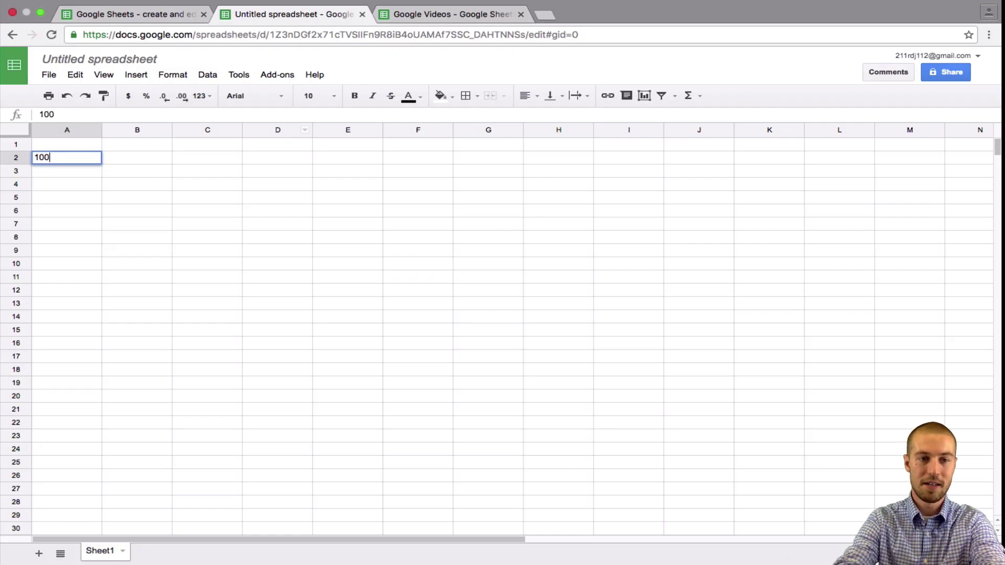
{"action": "left_click", "coordinate": [277, 158]}
{"action": "type", "text": "10"}
{"action": "key", "text": "BackSpace"}
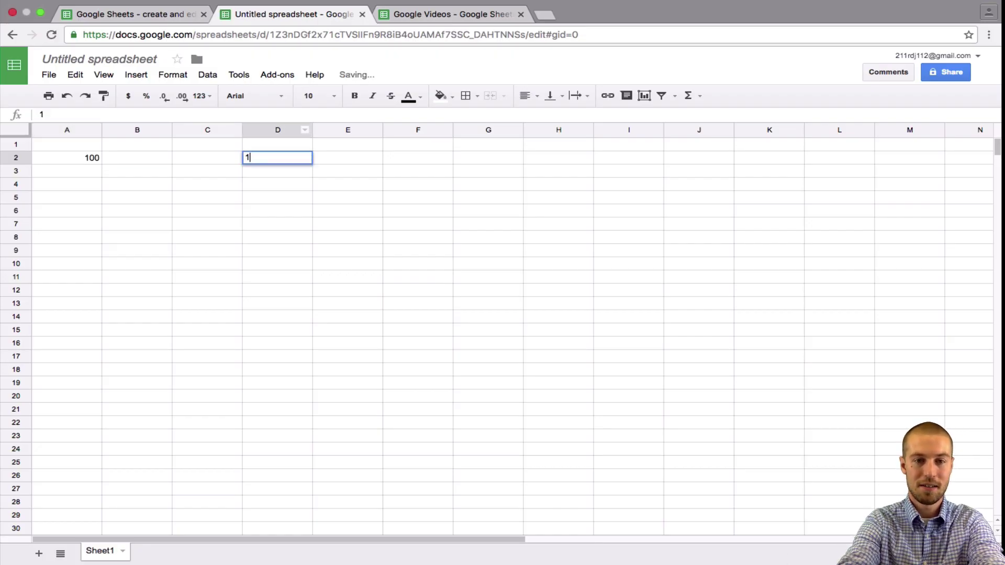
{"action": "type", "text": "00"}
{"action": "key", "text": "Tab"}
{"action": "left_click", "coordinate": [278, 158]}
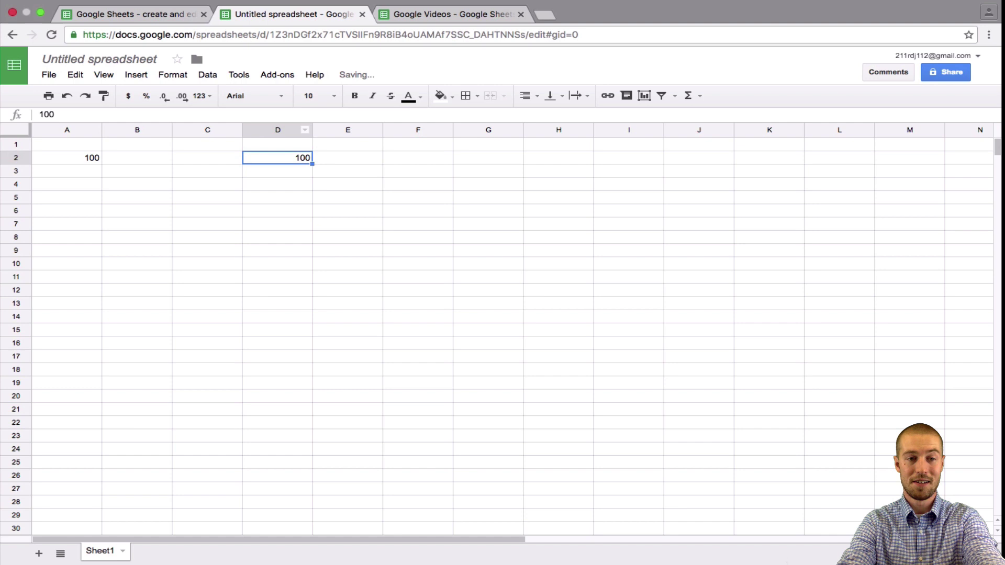
{"action": "key", "text": "Left"}
{"action": "key", "text": "Left"}
{"action": "key", "text": "Left"}
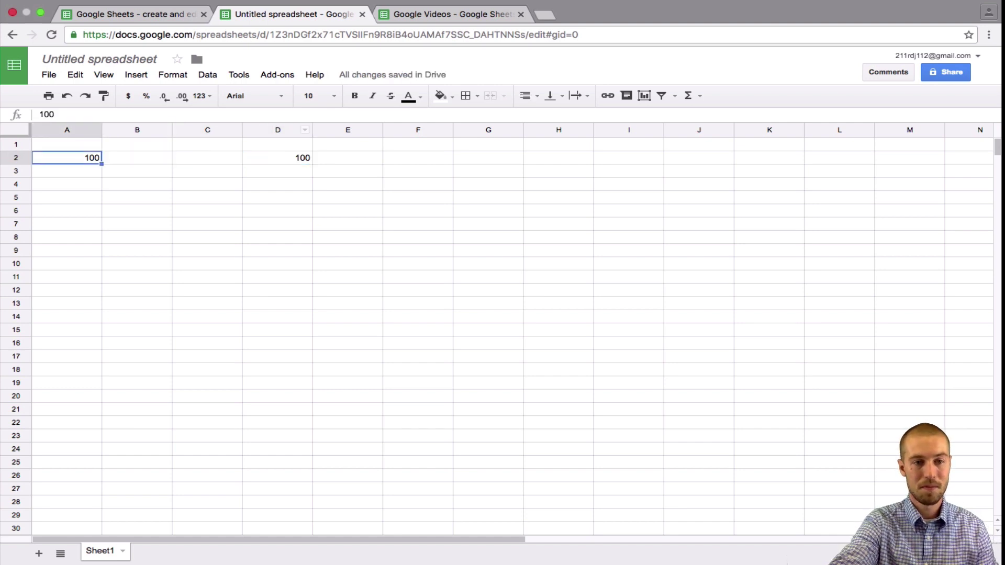
{"action": "left_click", "coordinate": [137, 157]}
{"action": "left_click", "coordinate": [67, 157]}
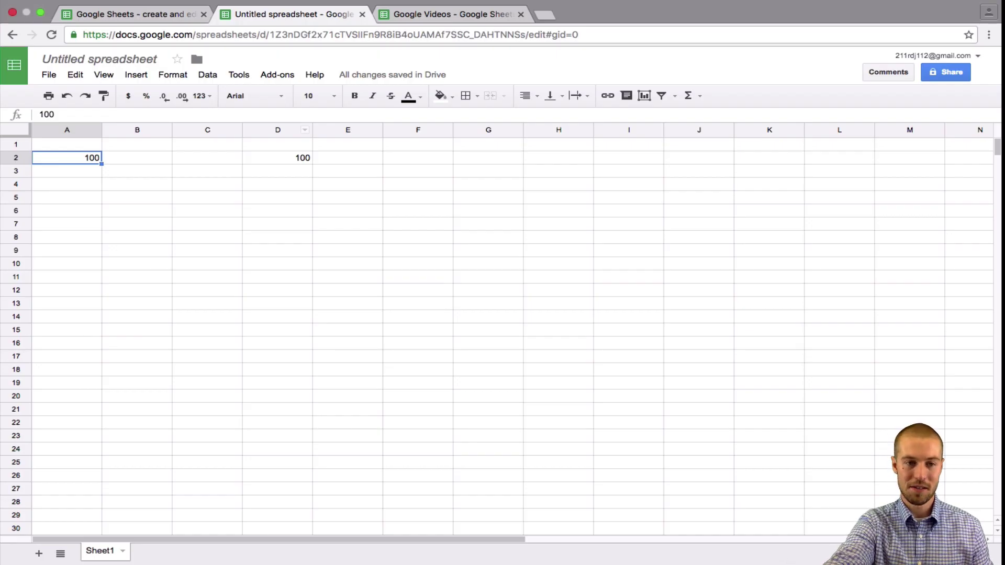
{"action": "key", "text": "Delete"}
{"action": "key", "text": "Right"}
{"action": "key", "text": "Right"}
{"action": "key", "text": "Right"}
{"action": "key", "text": "Delete"}
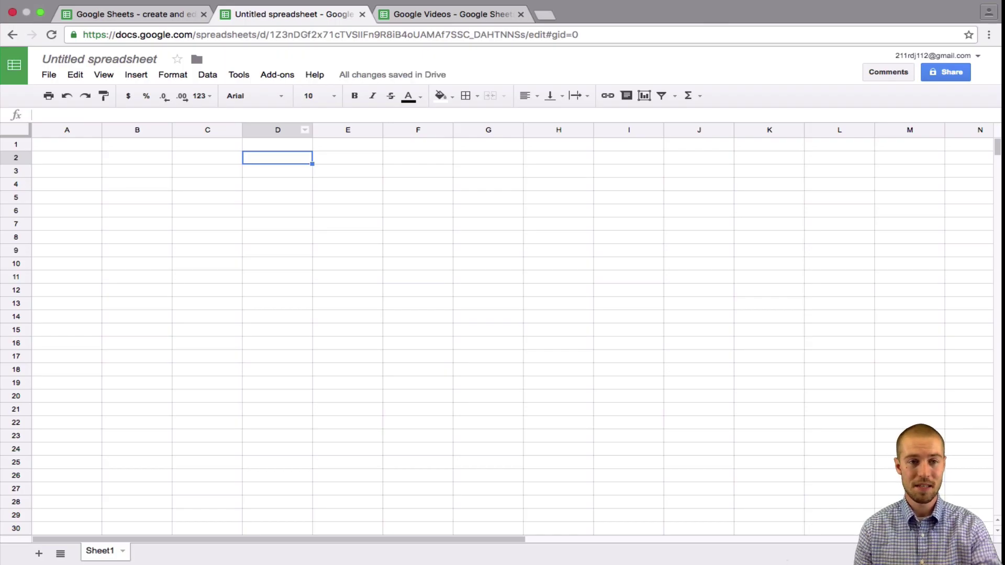
Change the title from 'Untitled spreadsheet' to 'Test Sheets'.
{"action": "left_click", "coordinate": [91, 58]}
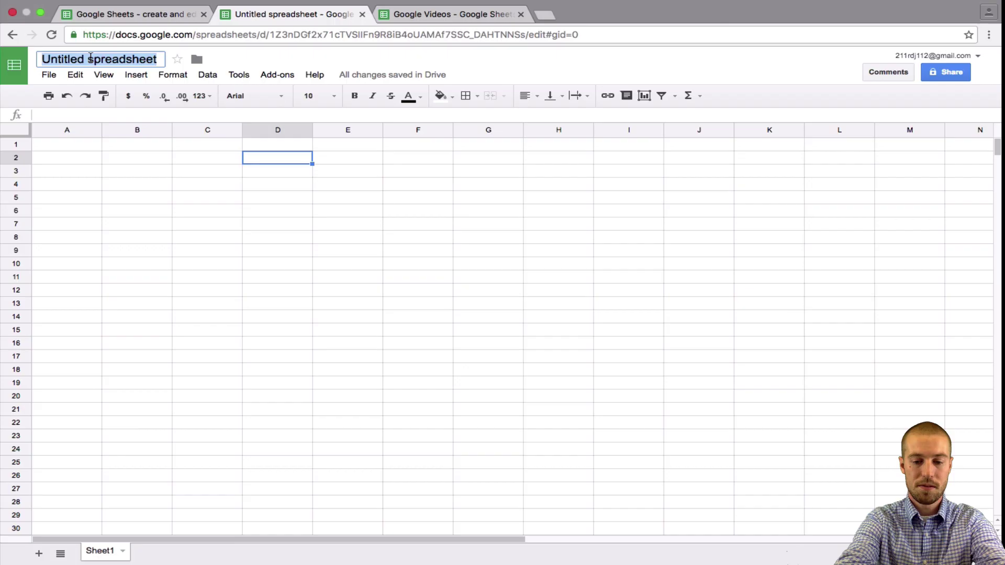
{"action": "type", "text": "Test "}
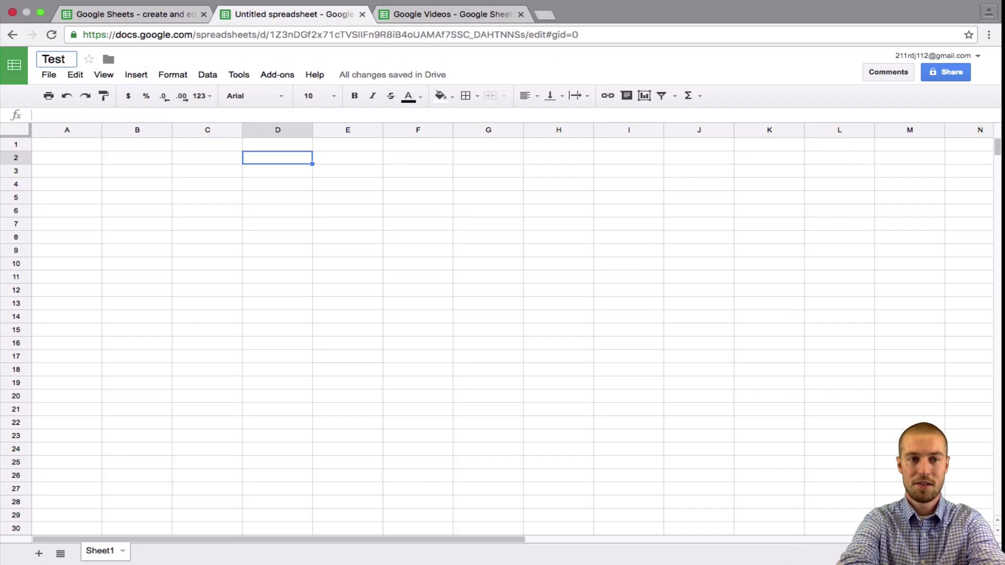
{"action": "type", "text": "Sheets"}
{"action": "key", "text": "Return"}
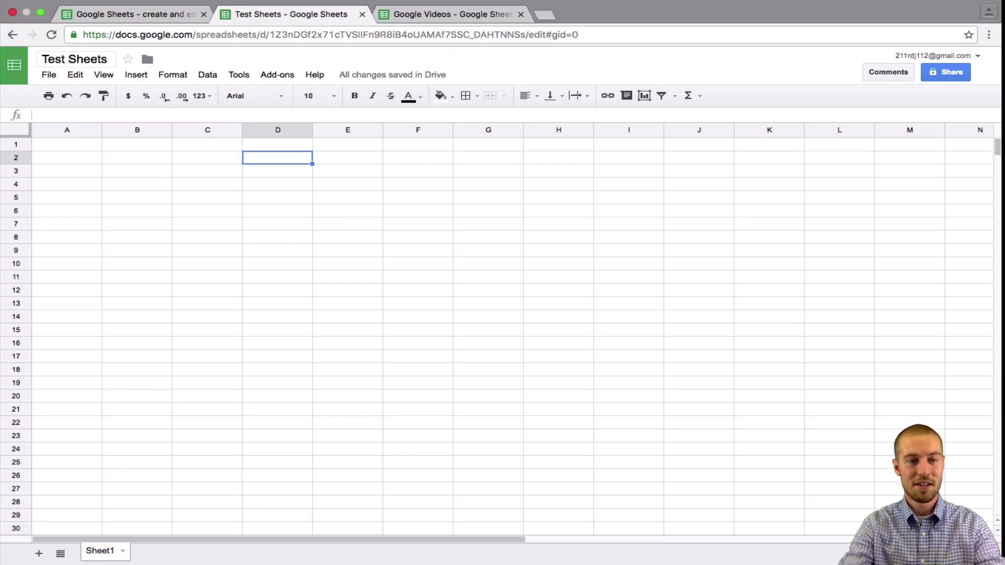
Enter Red, Blue, Yellow, Green and Purple down cells A2 to A6.
{"action": "key", "text": "Left"}
{"action": "key", "text": "Left"}
{"action": "key", "text": "Left"}
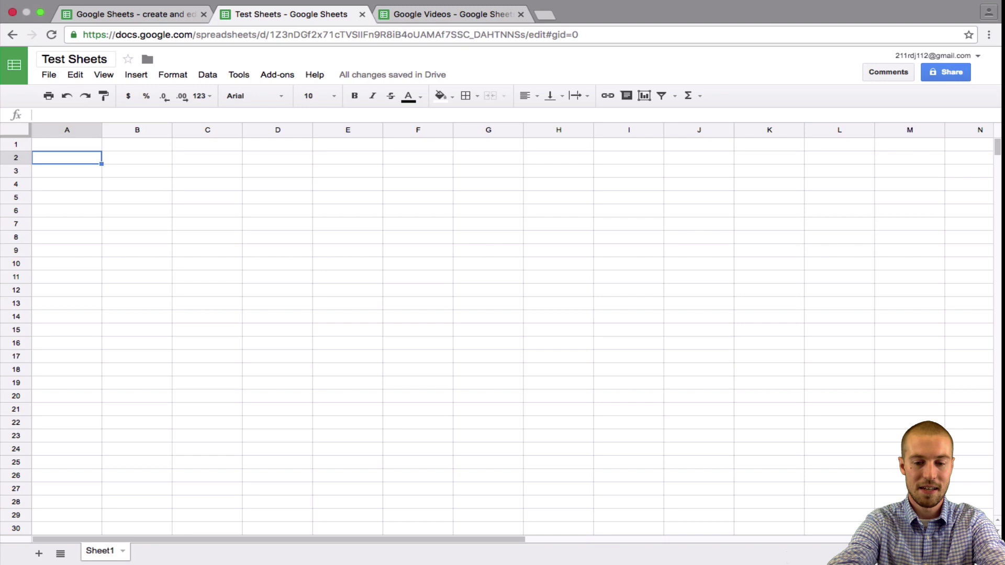
{"action": "type", "text": "Red"}
{"action": "key", "text": "Return"}
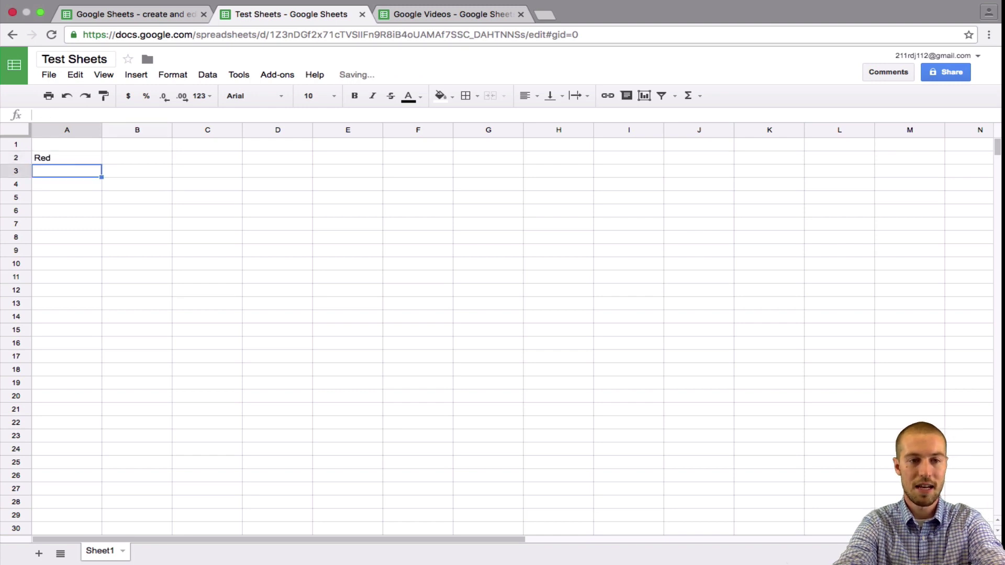
{"action": "type", "text": "Blue"}
{"action": "key", "text": "Return"}
{"action": "type", "text": "Yekk"}
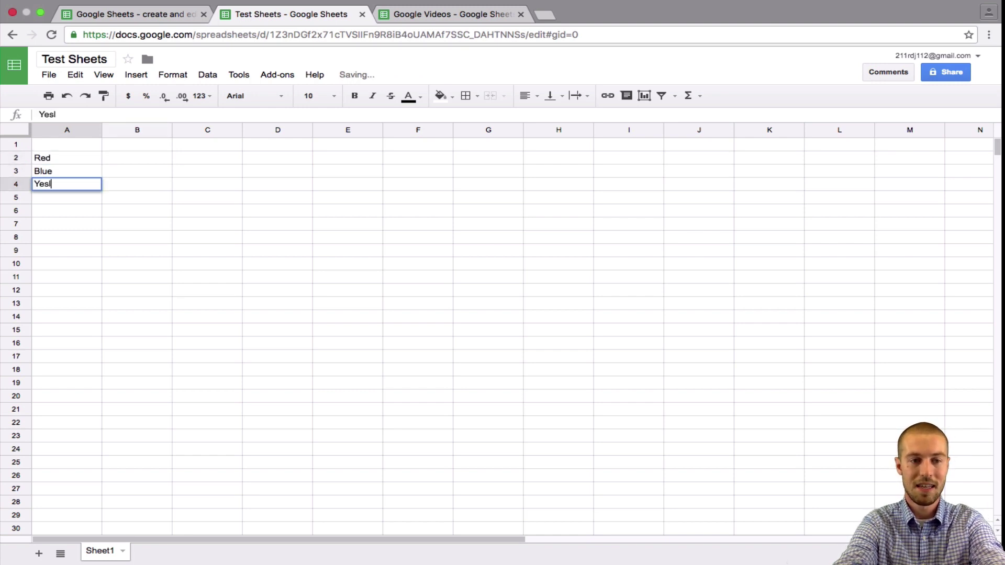
{"action": "key", "text": "BackSpace"}
{"action": "key", "text": "BackSpace"}
{"action": "type", "text": "llow"}
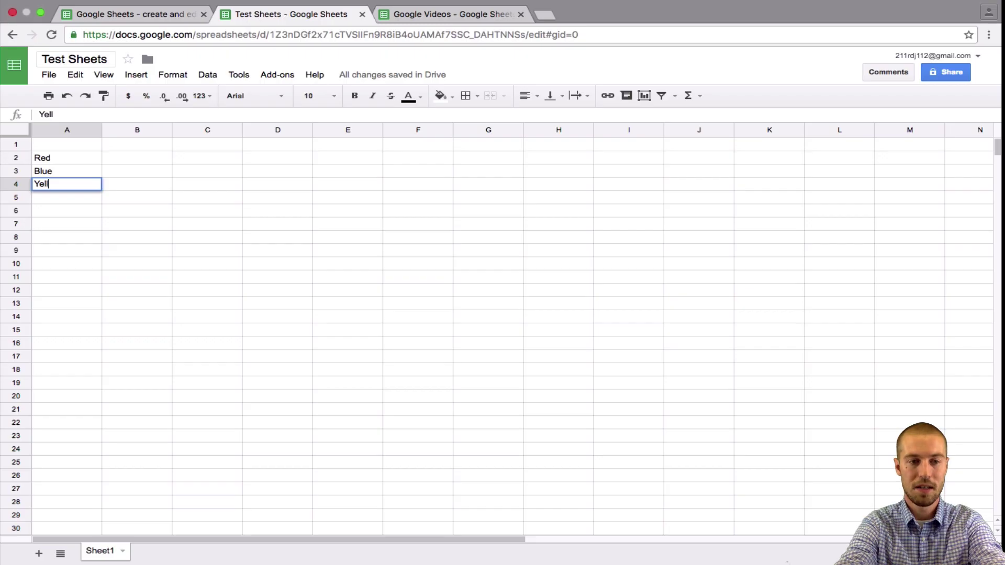
{"action": "key", "text": "Return"}
{"action": "type", "text": "Green"}
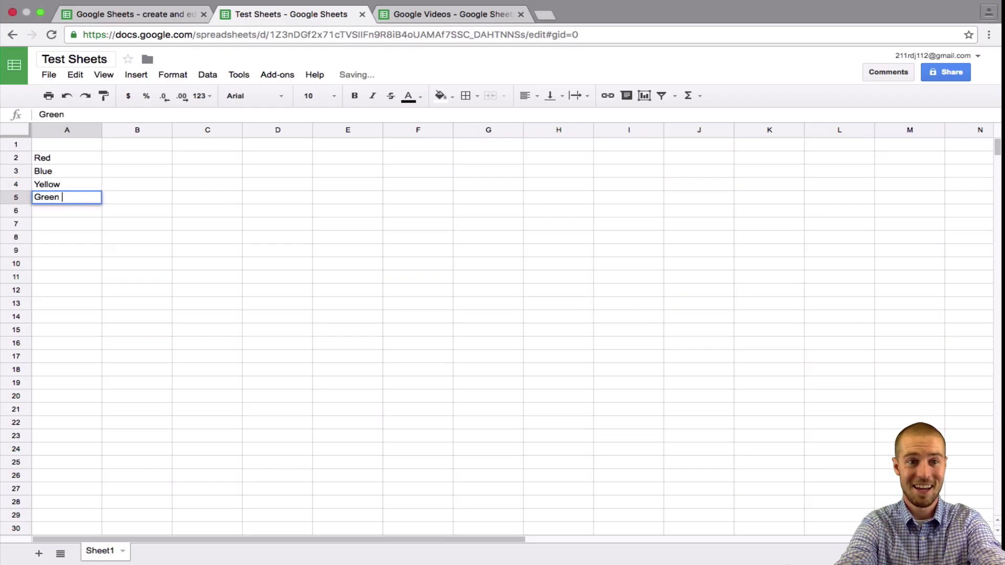
{"action": "key", "text": "Return"}
{"action": "type", "text": "Pur"}
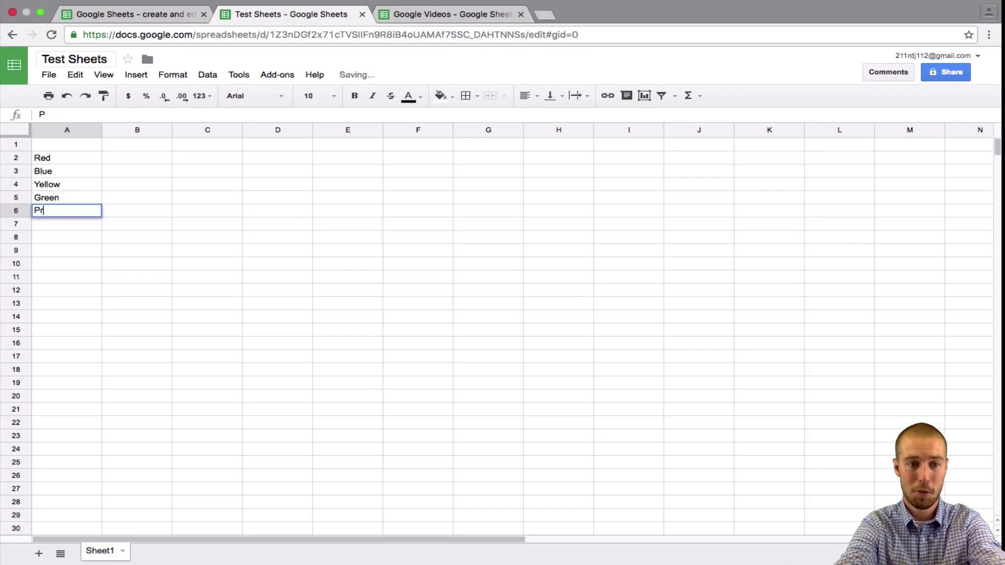
{"action": "key", "text": "BackSpace"}
{"action": "type", "text": "rple"}
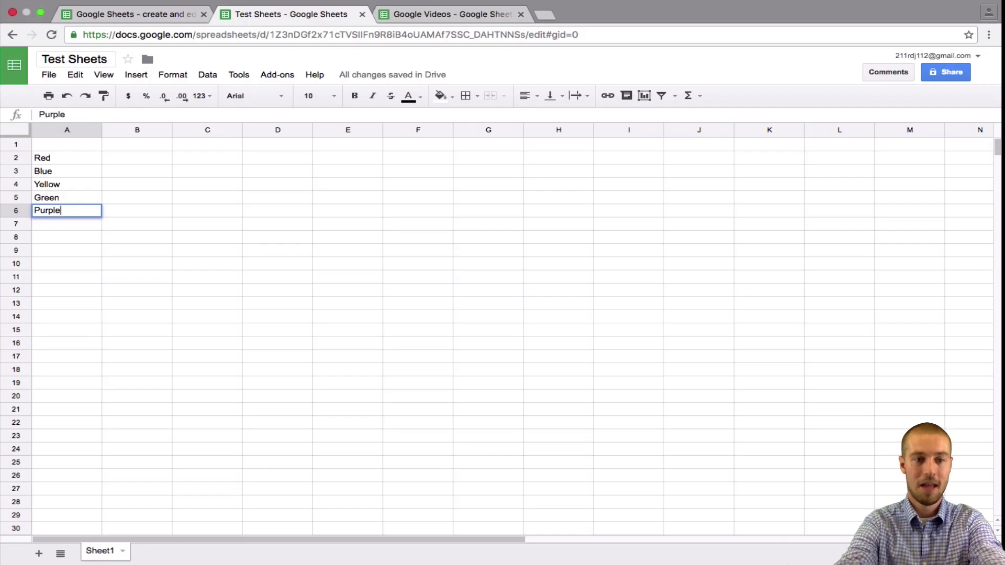
{"action": "key", "text": "Tab"}
Add the headings Colors in A1 and Kids in B1.
{"action": "key", "text": "Up"}
{"action": "key", "text": "Up"}
{"action": "key", "text": "Up"}
{"action": "key", "text": "Up"}
{"action": "key", "text": "Up"}
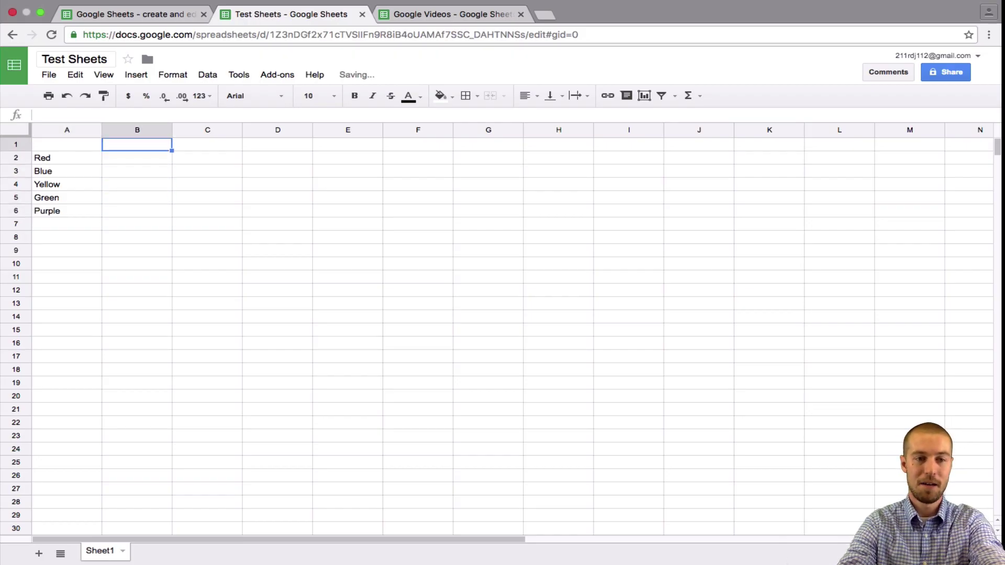
{"action": "key", "text": "Left"}
{"action": "type", "text": "Colors"}
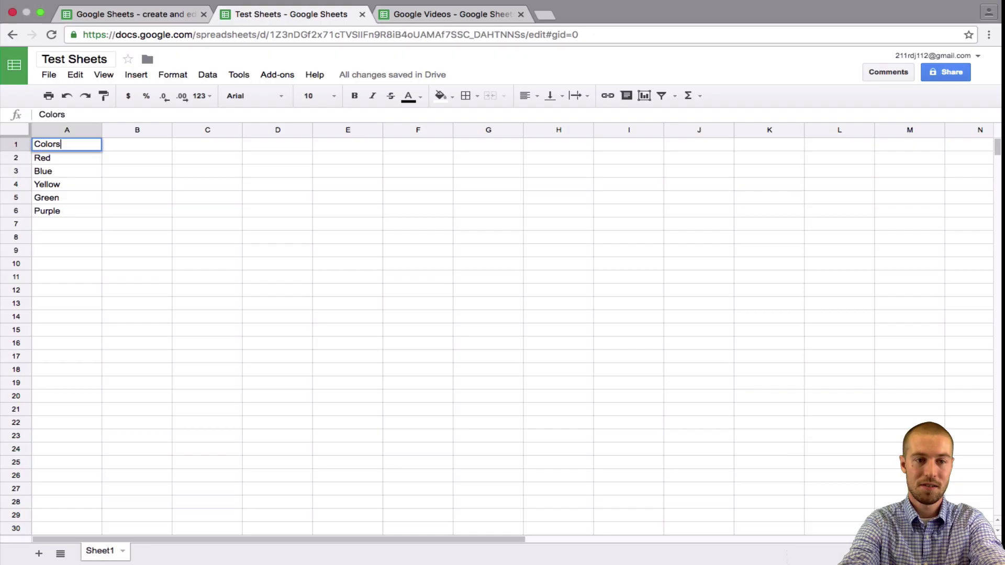
{"action": "key", "text": "Tab"}
{"action": "type", "text": "Kids"}
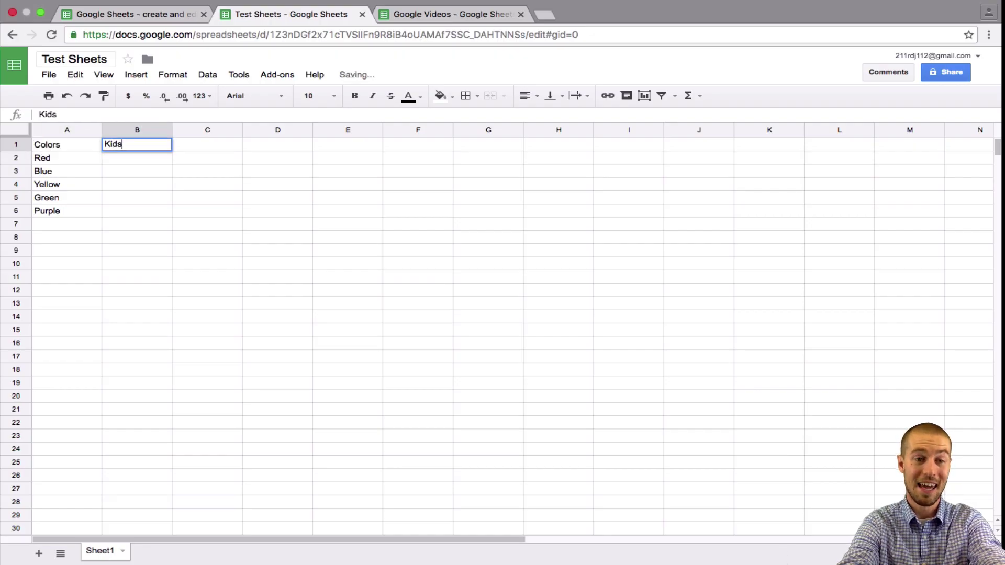
{"action": "key", "text": "Return"}
Enter the Kids counts 10, 5, 5, 4 and 6 into B2:B6.
{"action": "left_click", "coordinate": [137, 158]}
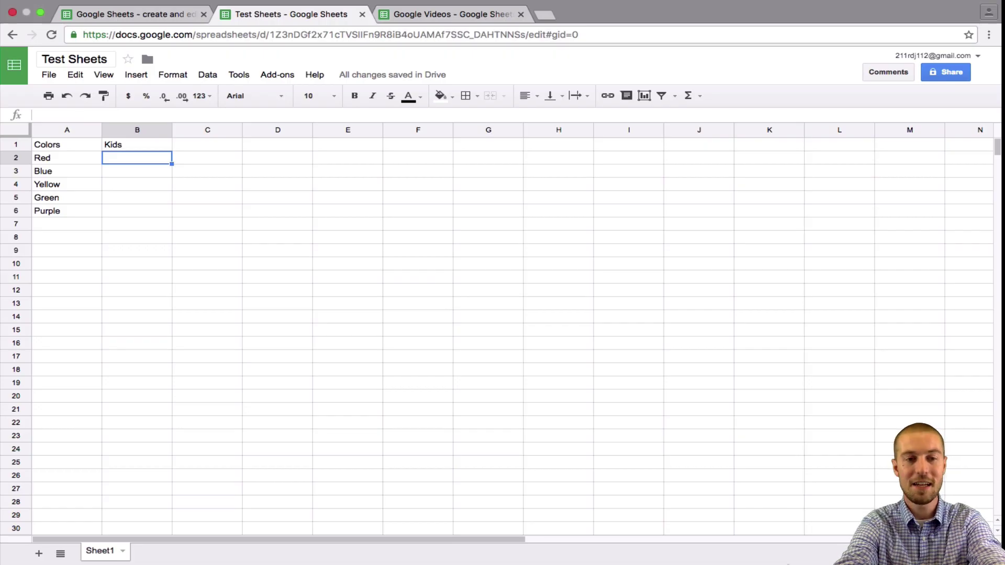
{"action": "type", "text": "10"}
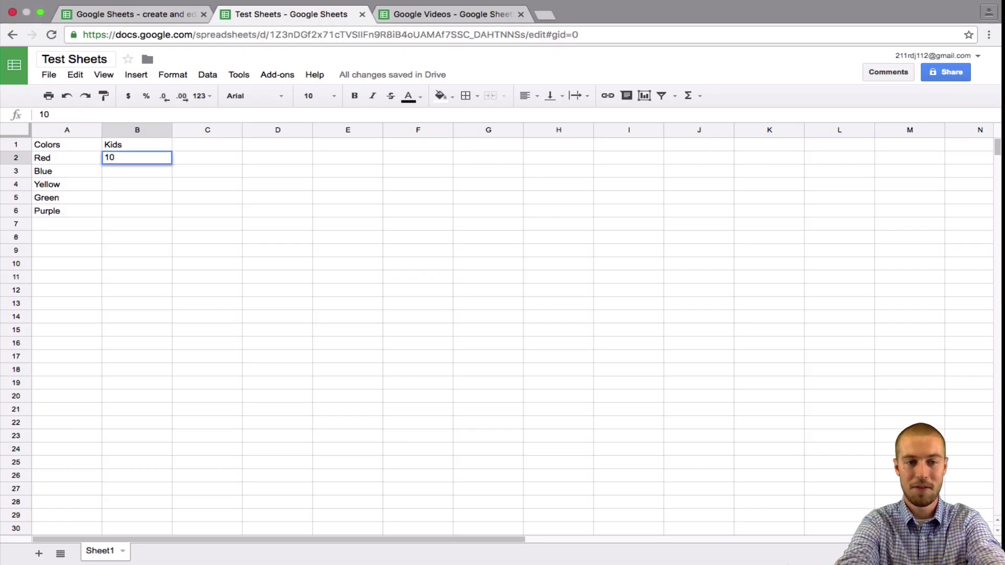
{"action": "key", "text": "Return"}
{"action": "type", "text": "5"}
{"action": "key", "text": "Return"}
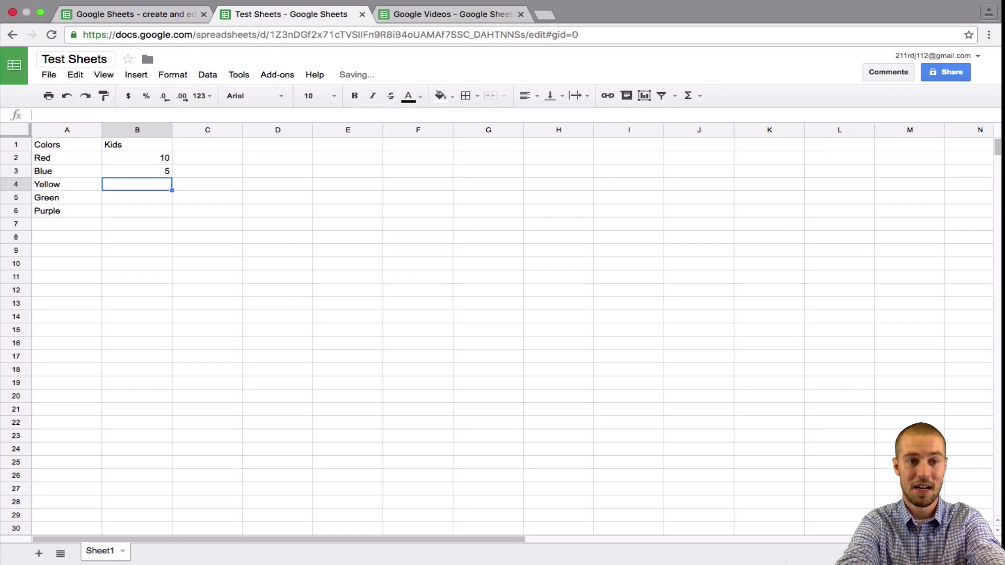
{"action": "type", "text": "5"}
{"action": "key", "text": "Return"}
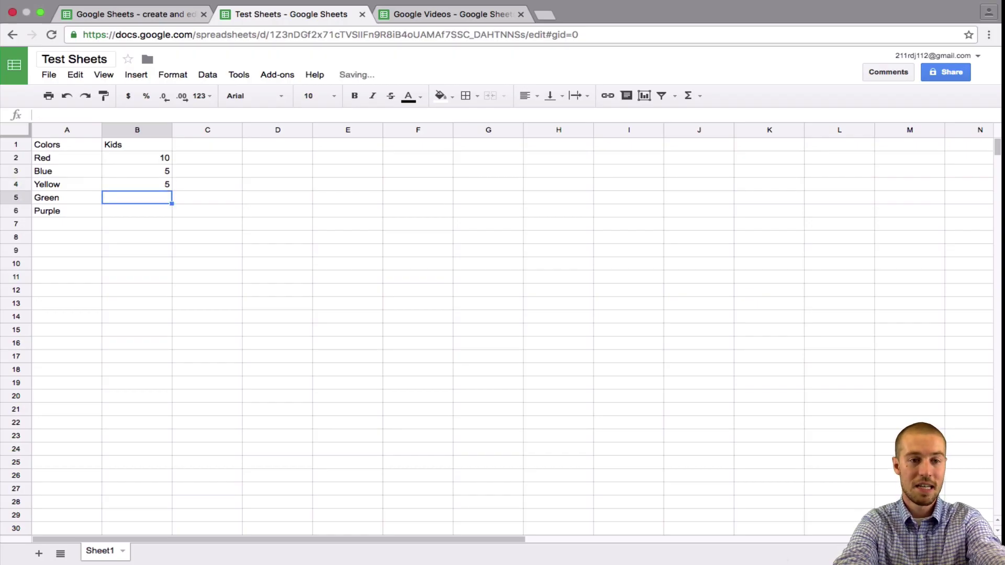
{"action": "type", "text": "4"}
{"action": "key", "text": "Return"}
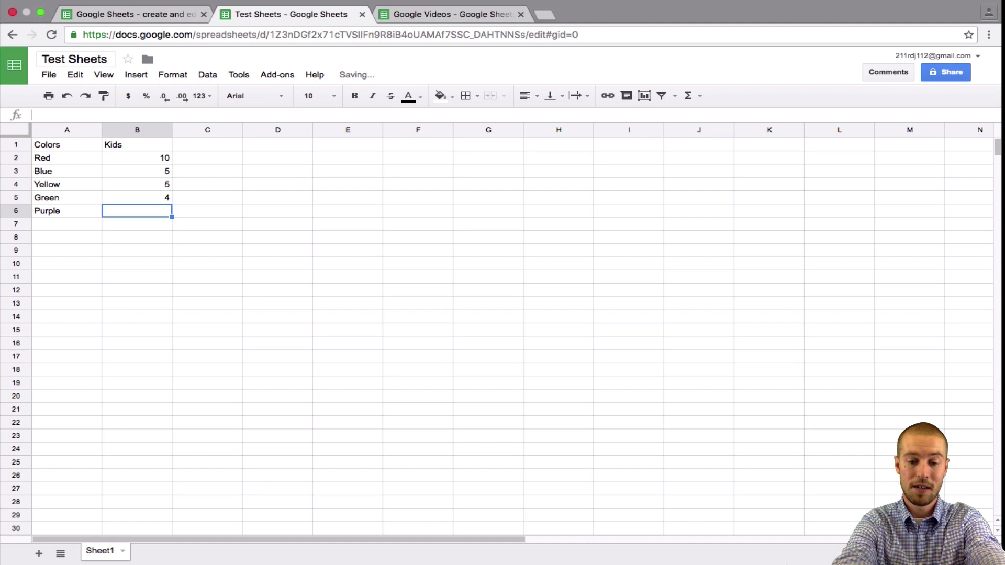
{"action": "type", "text": "6"}
{"action": "key", "text": "Return"}
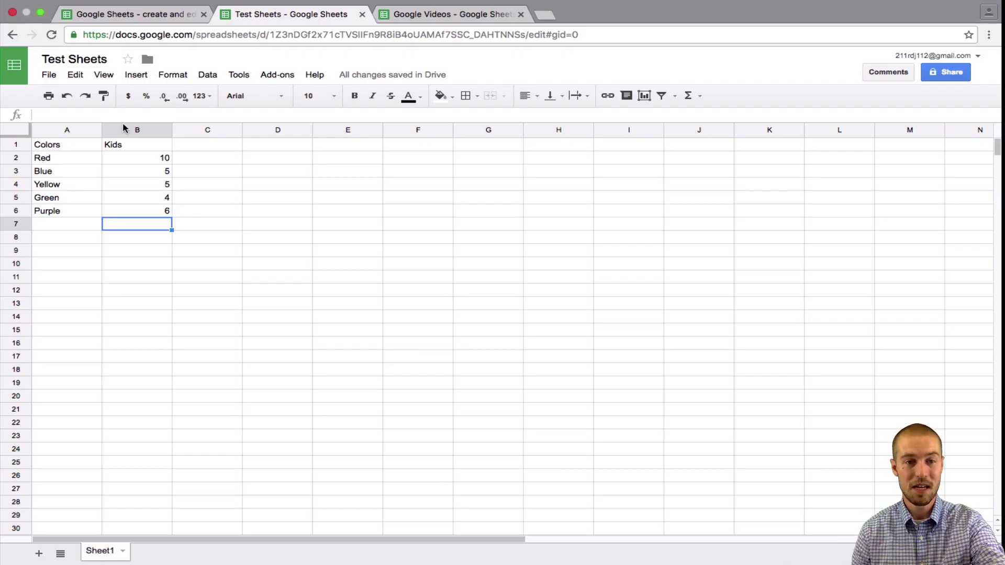
Put a SUM of B2:B6 in B7, totalling the Kids counts as 30.
{"action": "left_click_drag", "start_coordinate": [148, 160], "coordinate": [154, 210]}
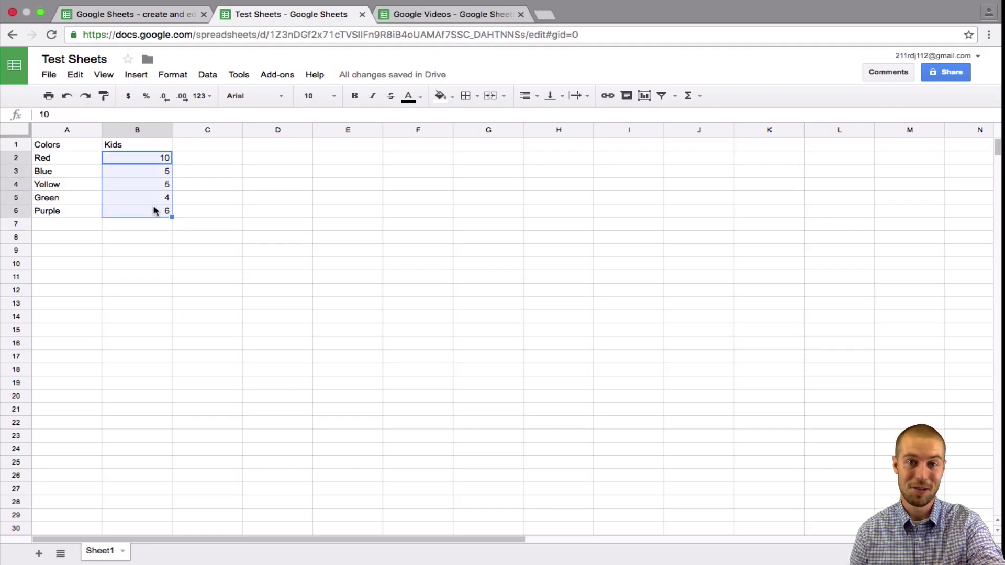
{"action": "left_click", "coordinate": [155, 225]}
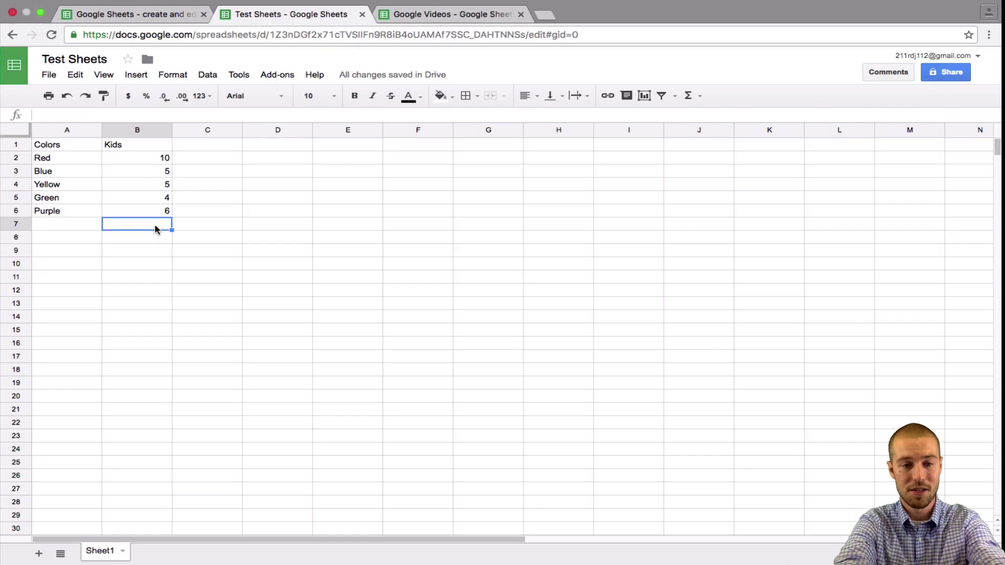
{"action": "type", "text": "=sum"}
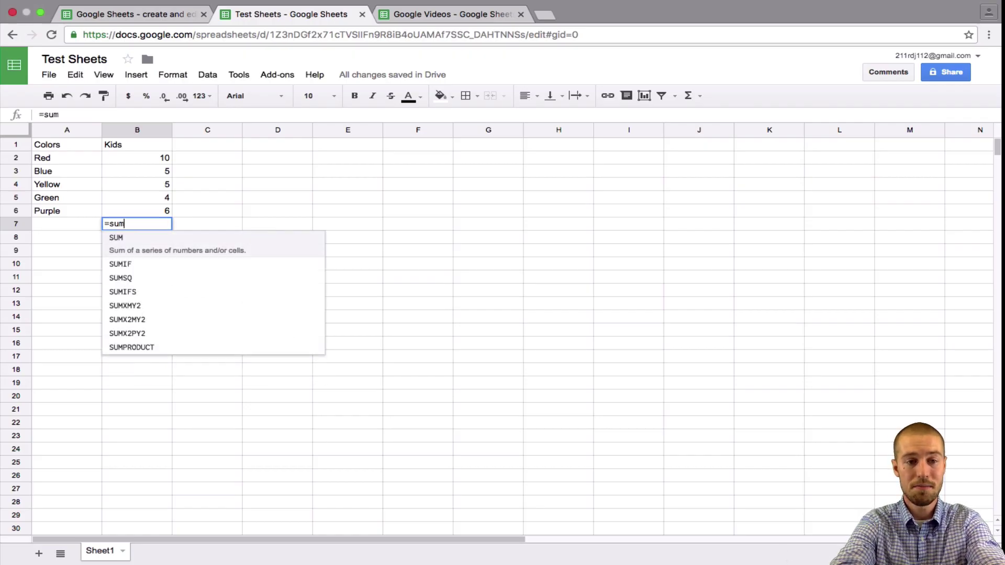
{"action": "key", "text": "Tab"}
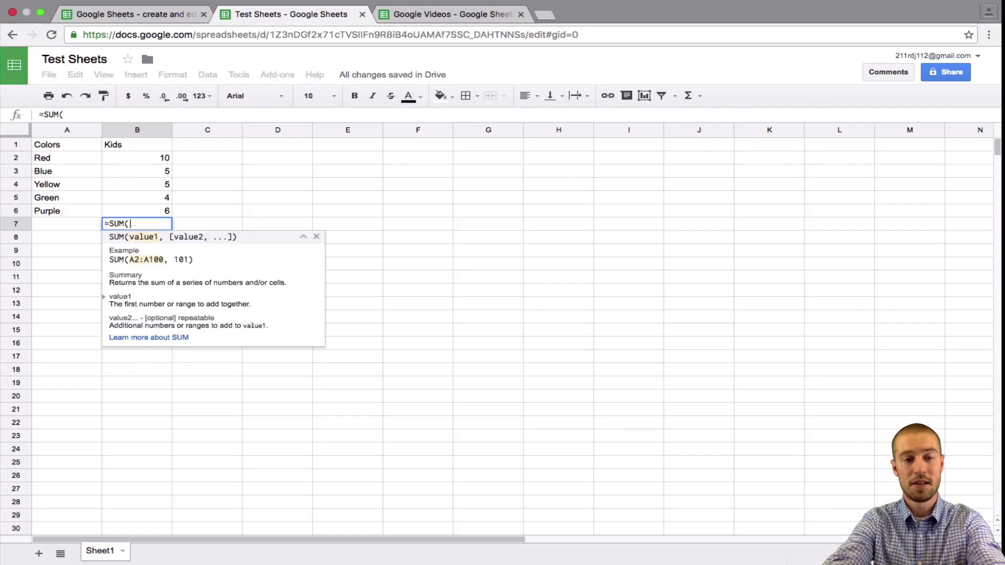
{"action": "key", "text": "Up"}
{"action": "key", "text": "shift+Up"}
{"action": "key", "text": "shift+Up"}
{"action": "key", "text": "shift+Up"}
{"action": "key", "text": "shift+Up"}
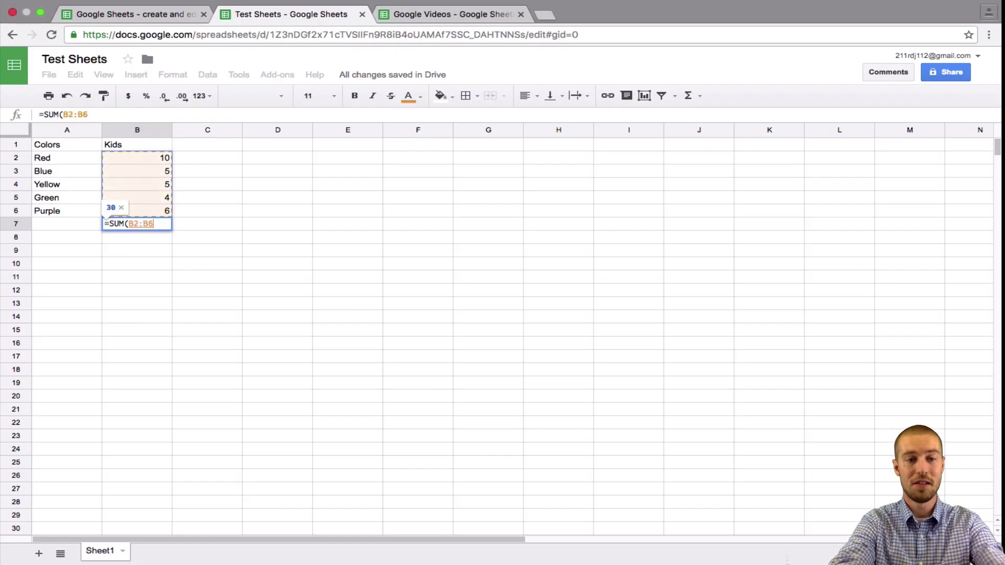
{"action": "key", "text": "Return"}
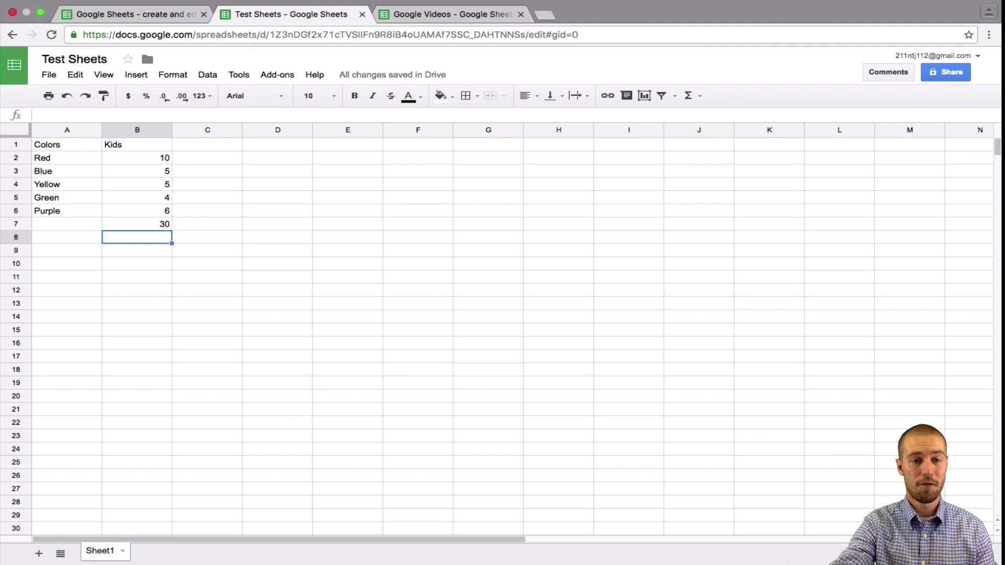
Test the total by changing the Red count to 11, then back to 10.
{"action": "key", "text": "Up"}
{"action": "key", "text": "Up"}
{"action": "key", "text": "Up"}
{"action": "key", "text": "Up"}
{"action": "key", "text": "Up"}
{"action": "key", "text": "Up"}
{"action": "type", "text": "11"}
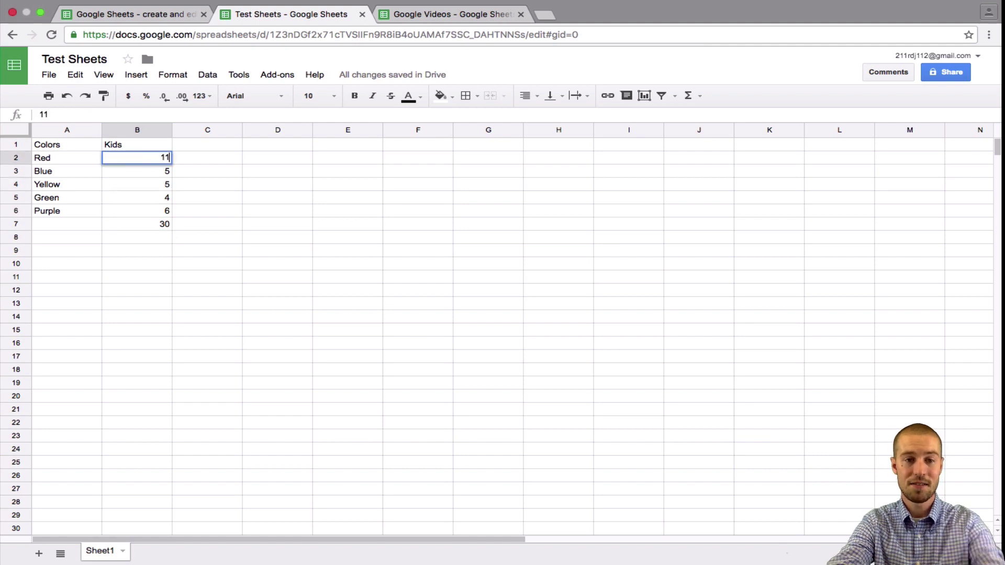
{"action": "key", "text": "Return"}
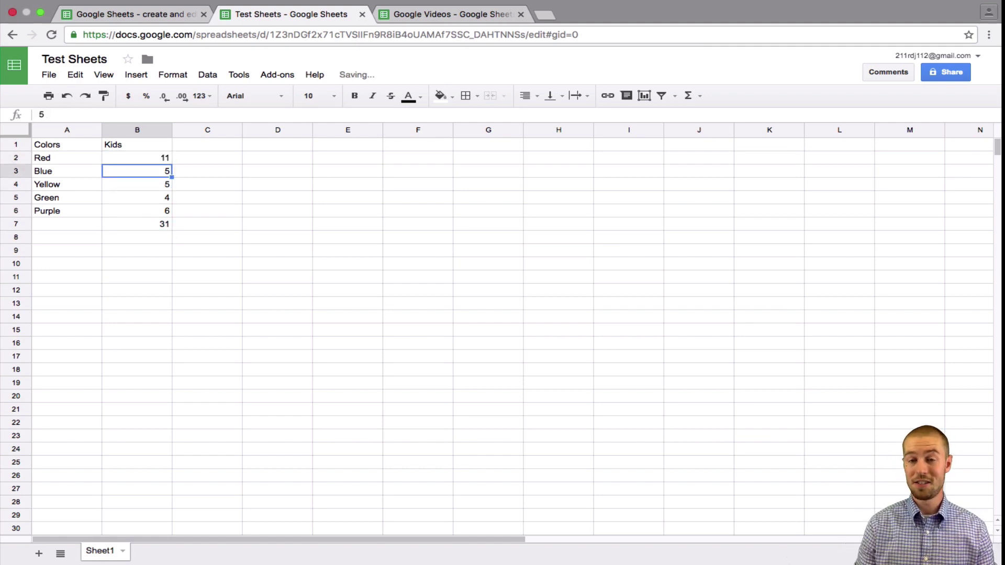
{"action": "left_click", "coordinate": [137, 158]}
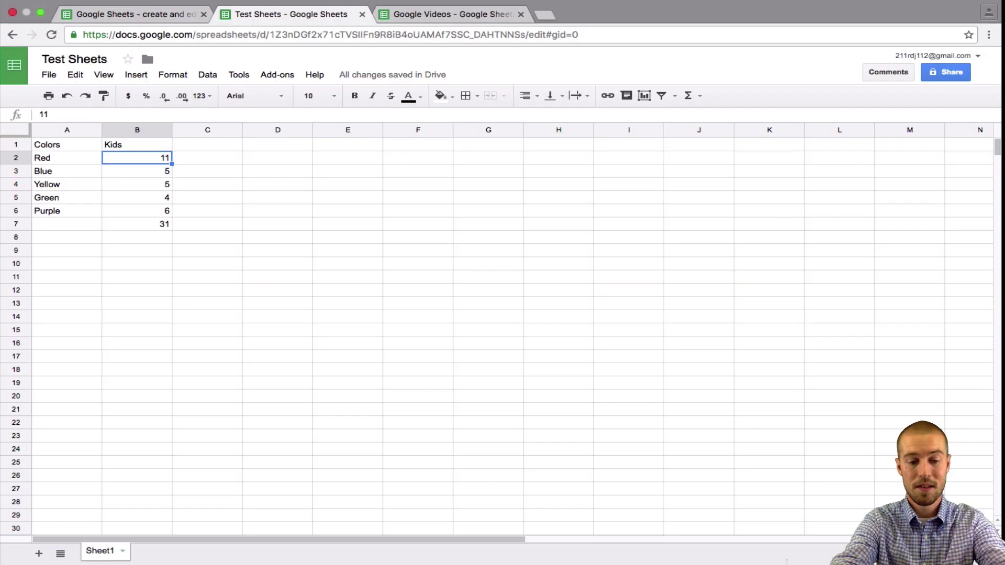
{"action": "type", "text": "10"}
{"action": "key", "text": "Return"}
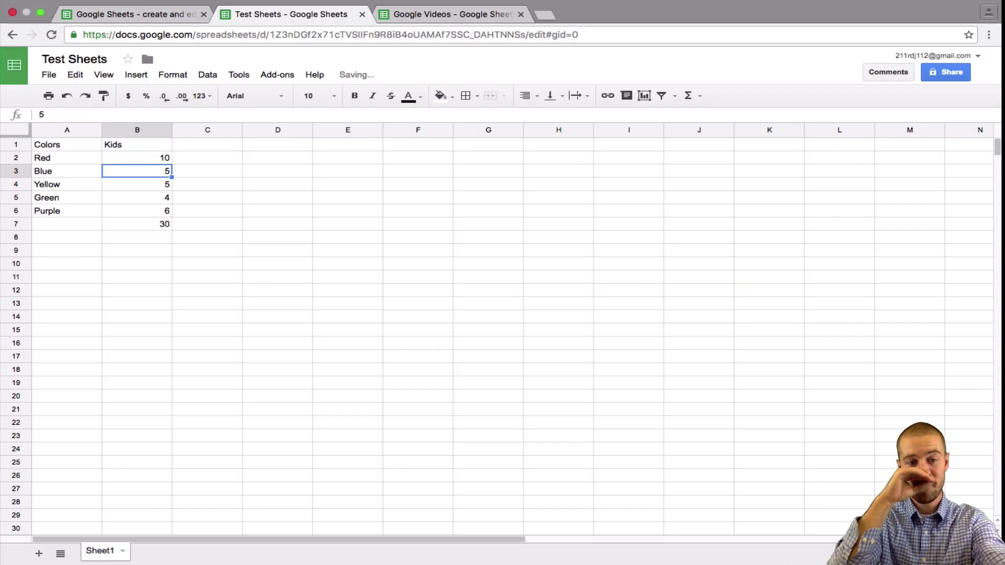
Type the label 'Total' in A7 beside the 30 sum.
{"action": "left_click", "coordinate": [56, 228]}
{"action": "type", "text": "To"}
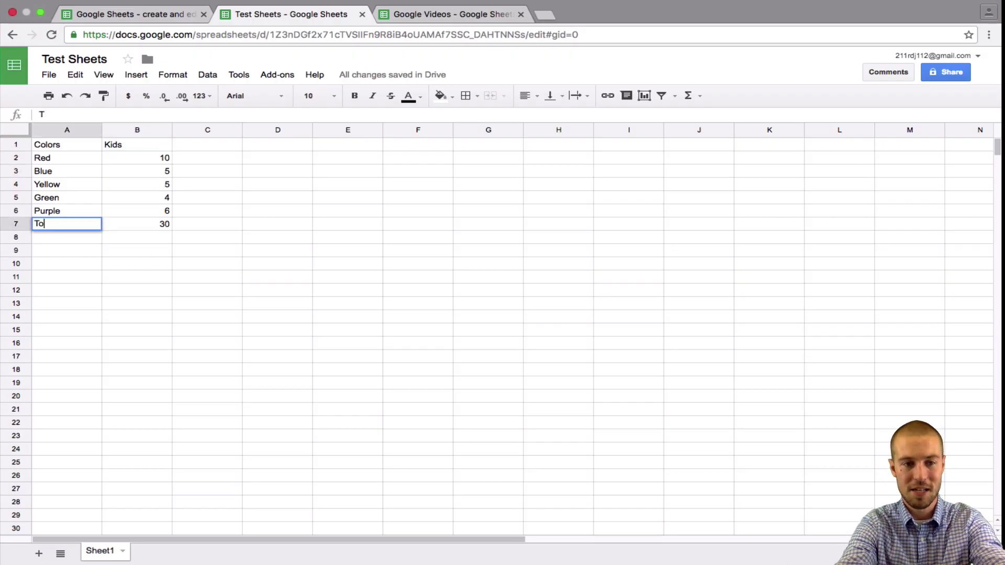
{"action": "type", "text": "tals"}
{"action": "key", "text": "BackSpace"}
{"action": "key", "text": "BackSpace"}
{"action": "type", "text": "l"}
{"action": "key", "text": "Return"}
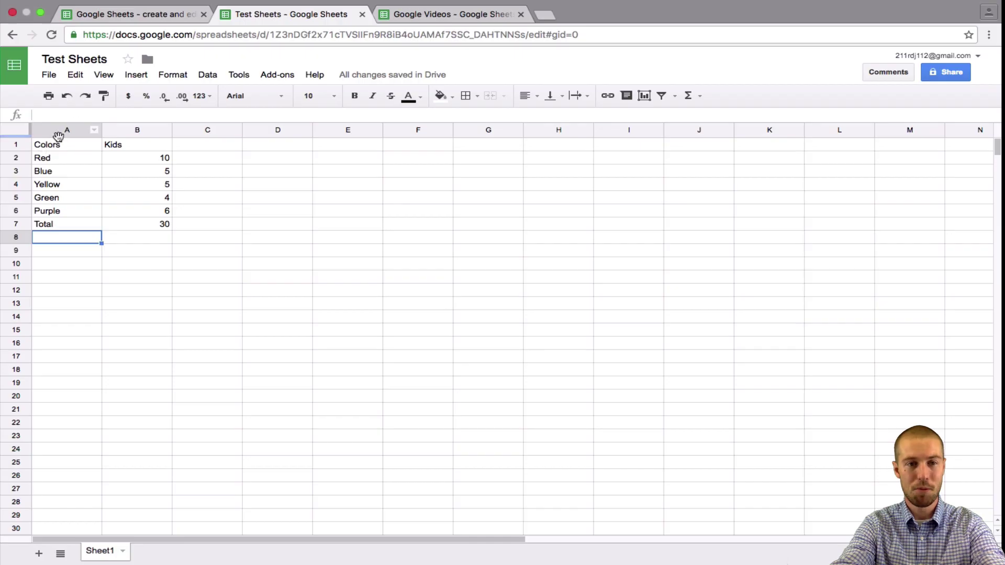
Apply Outer borders to the table range A1:B7.
{"action": "left_click_drag", "start_coordinate": [61, 148], "coordinate": [146, 230]}
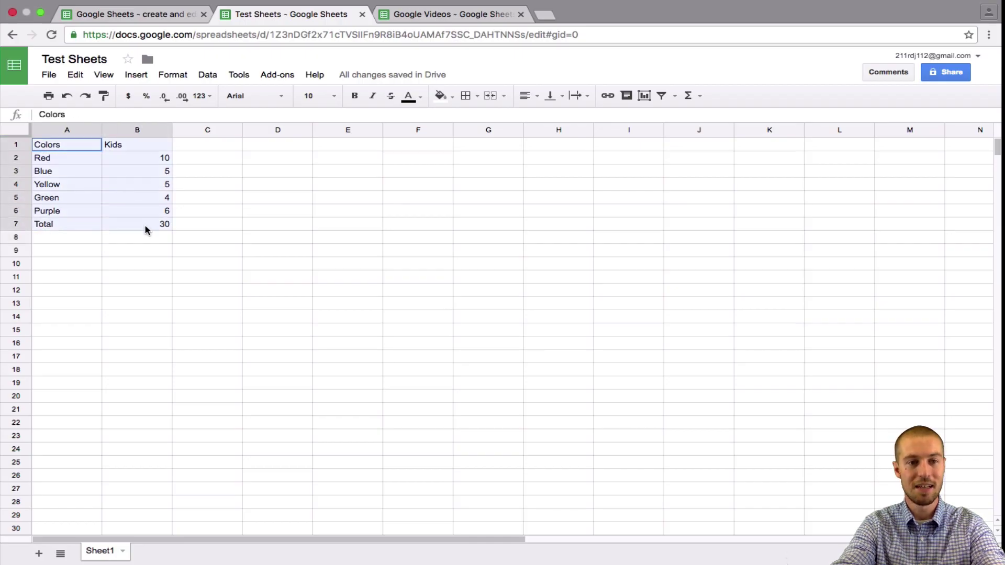
{"action": "left_click", "coordinate": [475, 96]}
{"action": "left_click", "coordinate": [475, 96]}
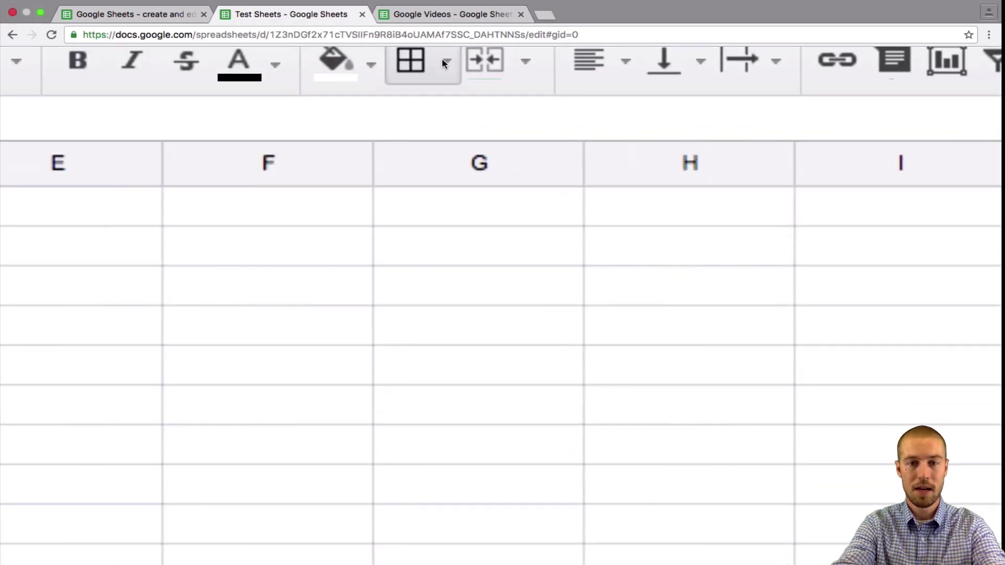
{"action": "left_click", "coordinate": [444, 63]}
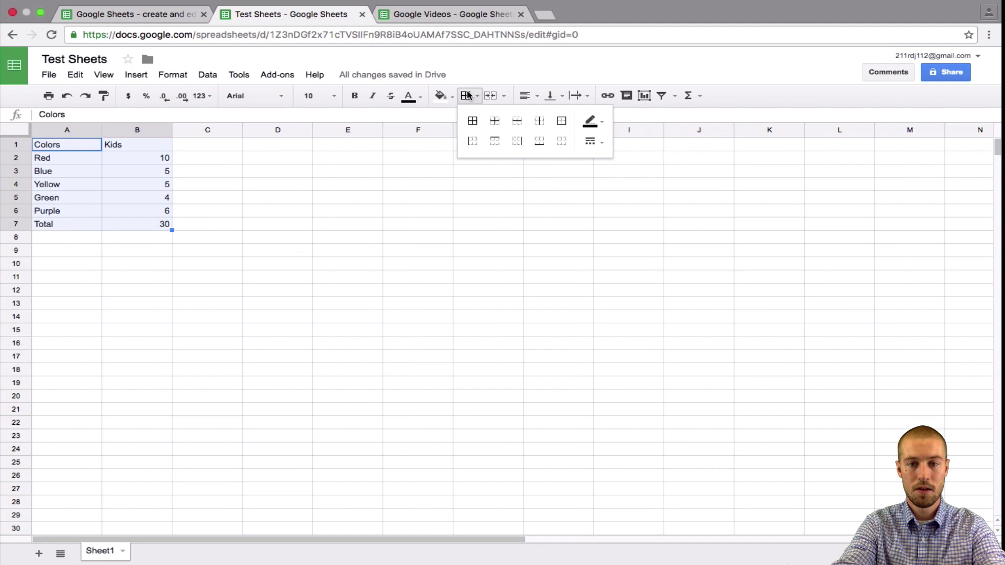
{"action": "left_click", "coordinate": [559, 124]}
{"action": "left_click", "coordinate": [111, 187]}
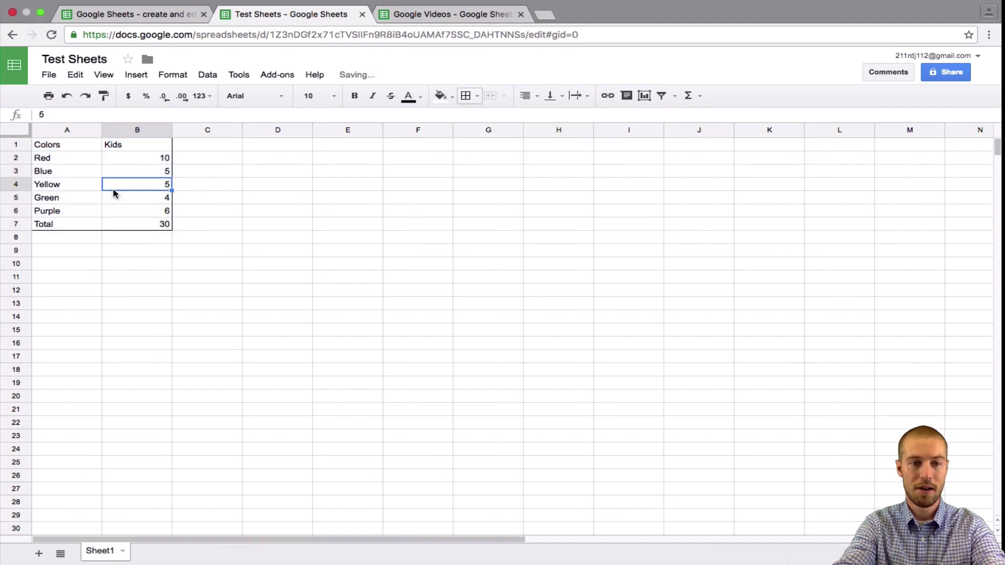
{"action": "key", "text": "Up"}
{"action": "left_click", "coordinate": [137, 144]}
{"action": "left_click", "coordinate": [67, 144]}
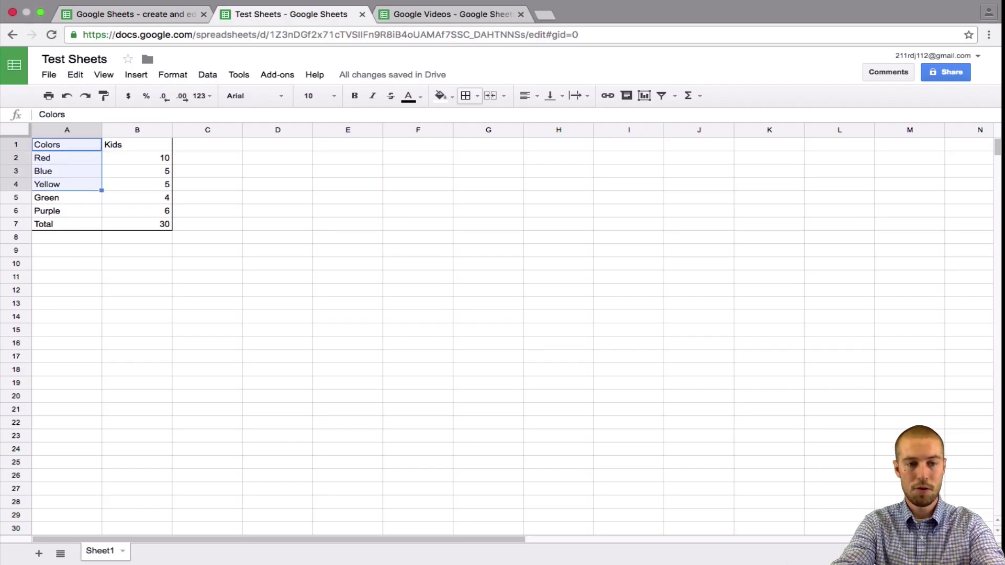
Cut the table A1:B7 and paste it at B5, moving it to B5:C11.
{"action": "key", "text": "shift+Down"}
{"action": "key", "text": "shift+Down"}
{"action": "key", "text": "shift+Down"}
{"action": "key", "text": "shift+Right"}
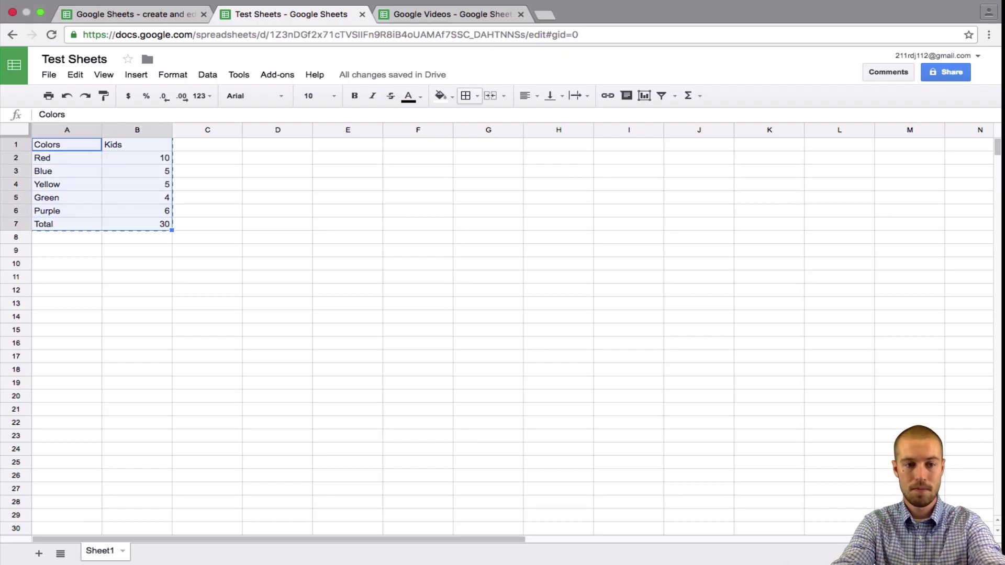
{"action": "key", "text": "Down"}
{"action": "key", "text": "Down"}
{"action": "key", "text": "Right"}
{"action": "key", "text": "Down"}
{"action": "key", "text": "Down"}
{"action": "key", "text": "Right"}
{"action": "key", "text": "Right"}
{"action": "key", "text": "Left"}
{"action": "key", "text": "Left"}
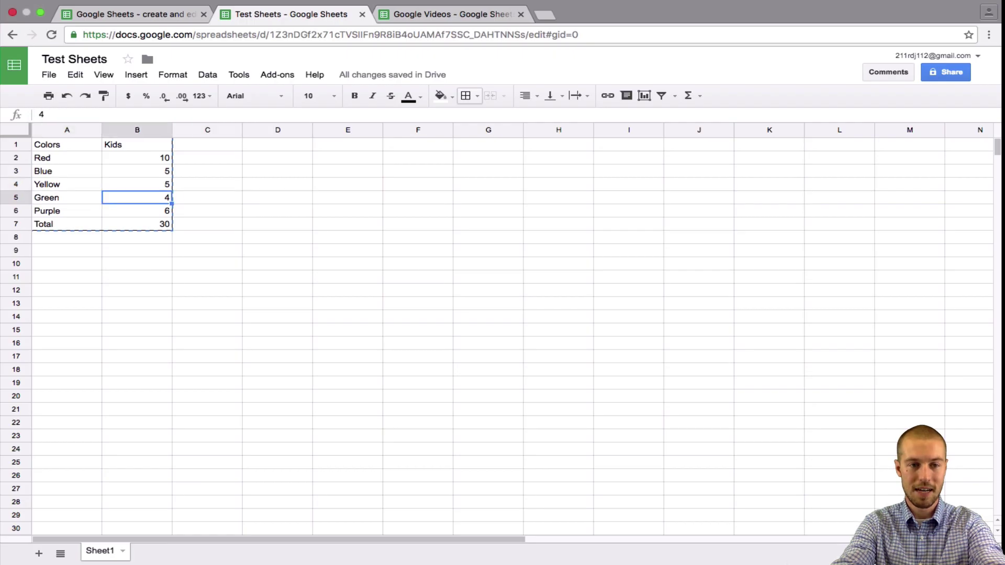
{"action": "key", "text": "Left"}
{"action": "key", "text": "Right"}
{"action": "key", "text": "ctrl+v"}
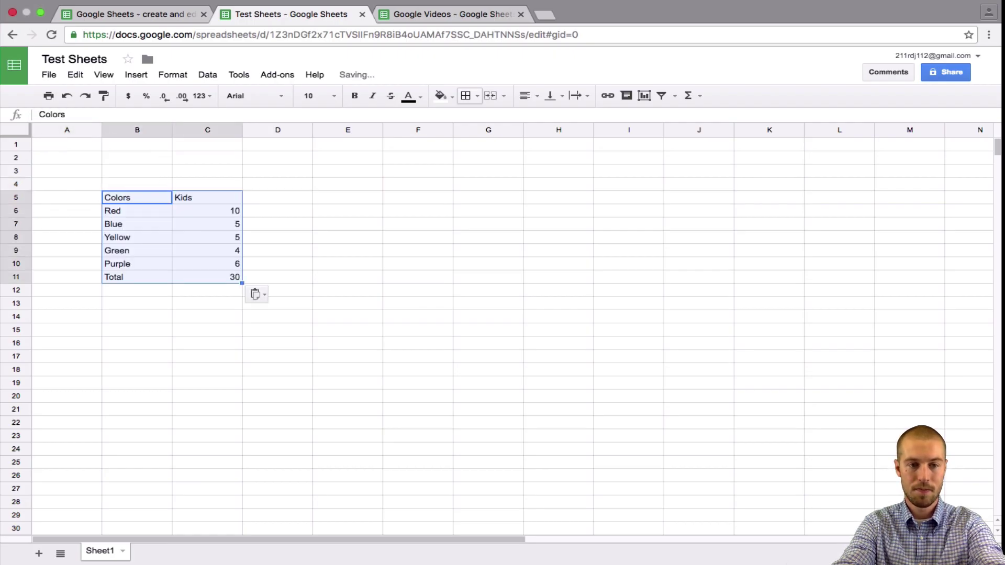
{"action": "key", "text": "Up"}
{"action": "key", "text": "Up"}
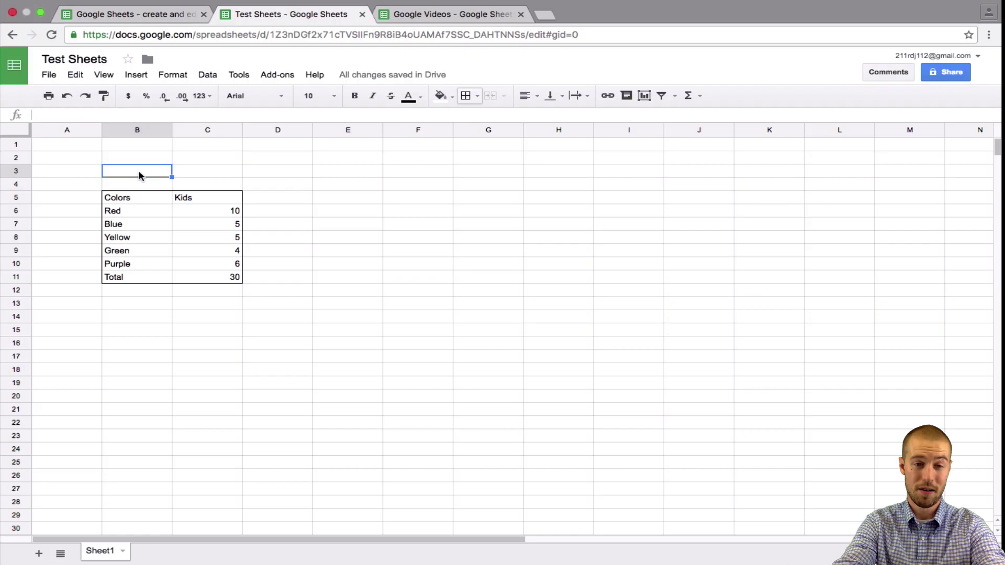
Apply All borders to the Colors and Kids header cells B5:C5.
{"action": "mouse_move", "coordinate": [112, 195]}
{"action": "left_mouse_down"}
{"action": "mouse_move", "coordinate": [202, 197]}
{"action": "mouse_move", "coordinate": [206, 277]}
{"action": "mouse_move", "coordinate": [196, 231]}
{"action": "mouse_move", "coordinate": [205, 183]}
{"action": "mouse_move", "coordinate": [208, 193]}
{"action": "left_mouse_up"}
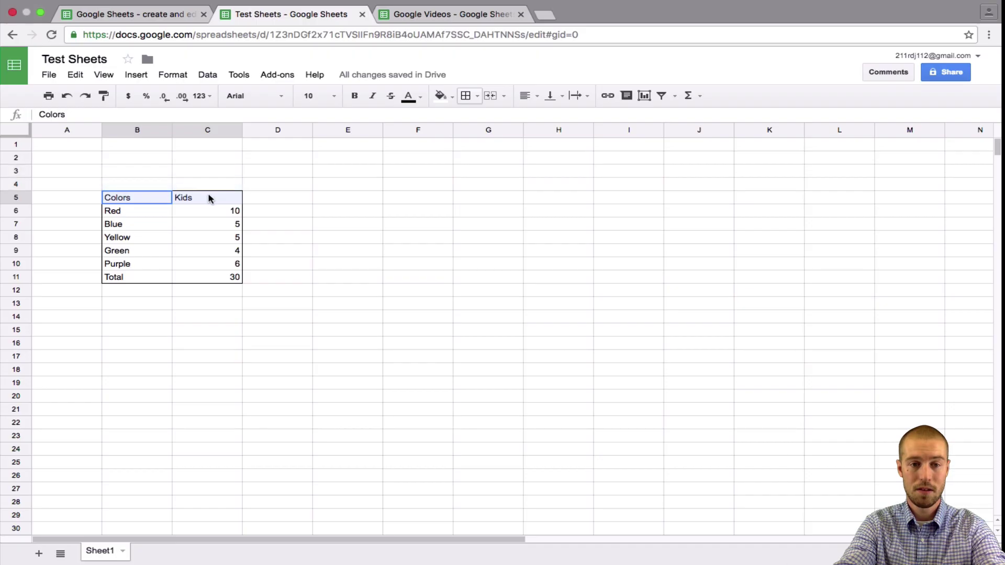
{"action": "left_click", "coordinate": [476, 95]}
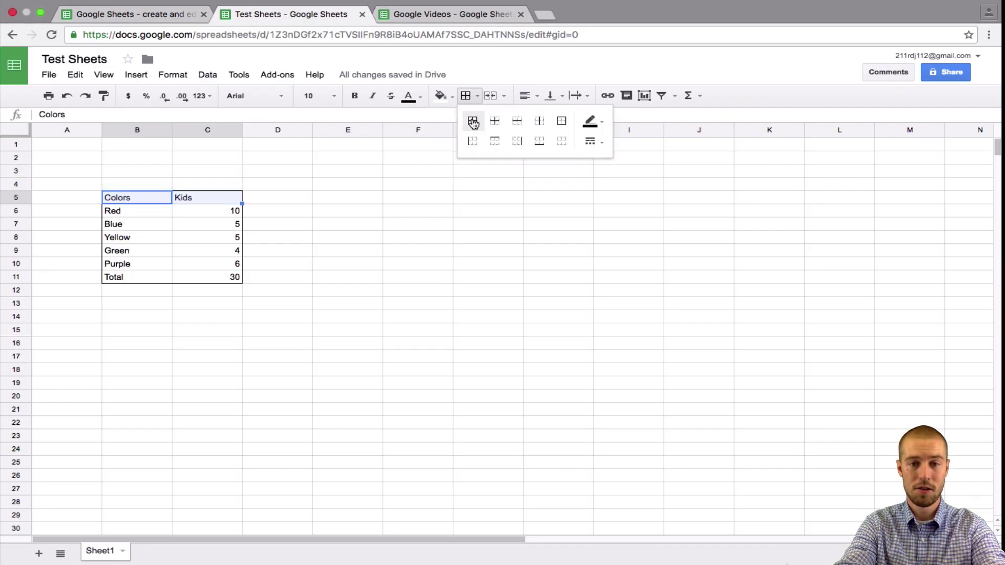
{"action": "left_click", "coordinate": [473, 121]}
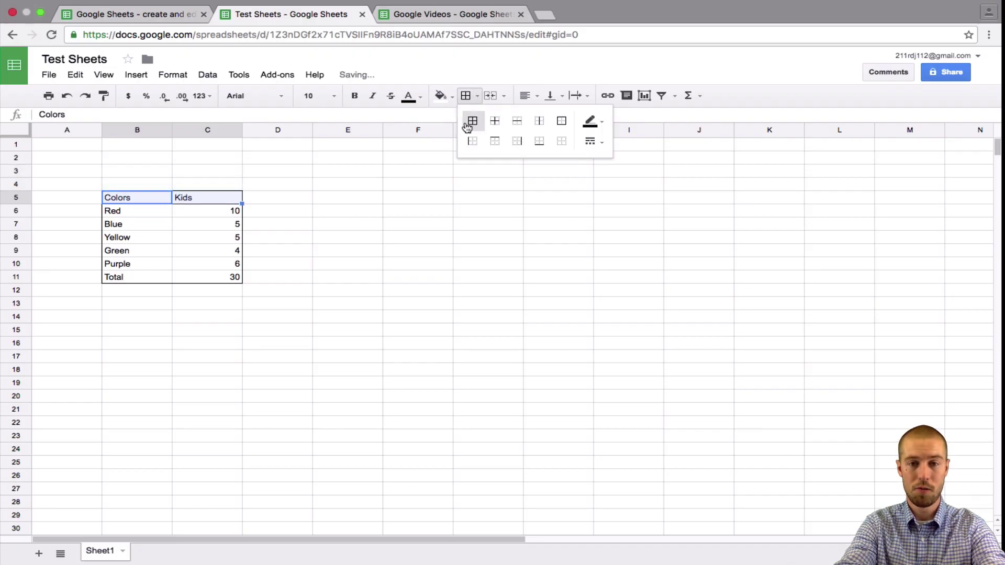
{"action": "left_click", "coordinate": [467, 95]}
{"action": "left_click", "coordinate": [209, 223]}
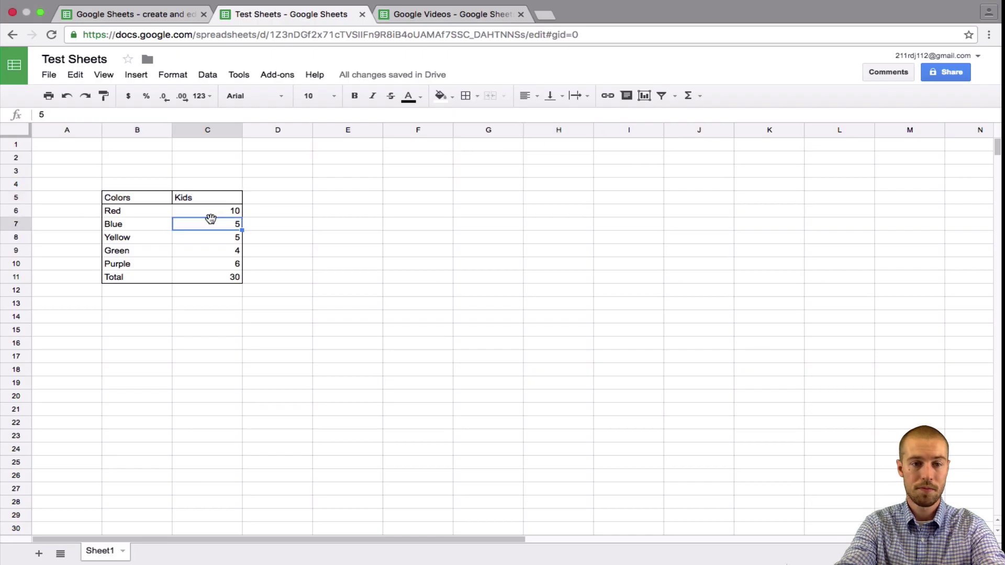
{"action": "key", "text": "Down"}
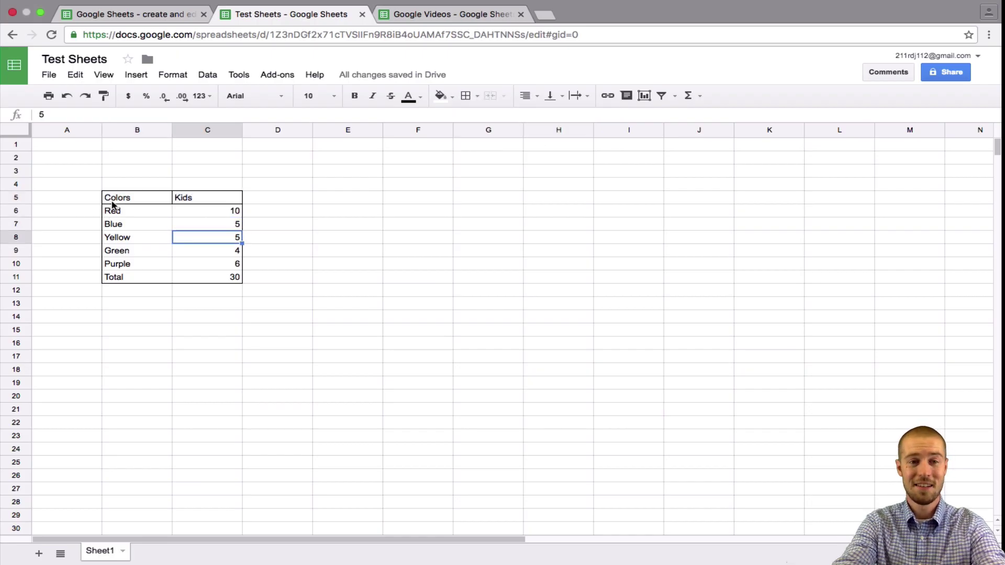
Enter the title FAVORITE COLOR in B4 and select B4:C4.
{"action": "key", "text": "Up"}
{"action": "key", "text": "Up"}
{"action": "key", "text": "Up"}
{"action": "key", "text": "Up"}
{"action": "key", "text": "Left"}
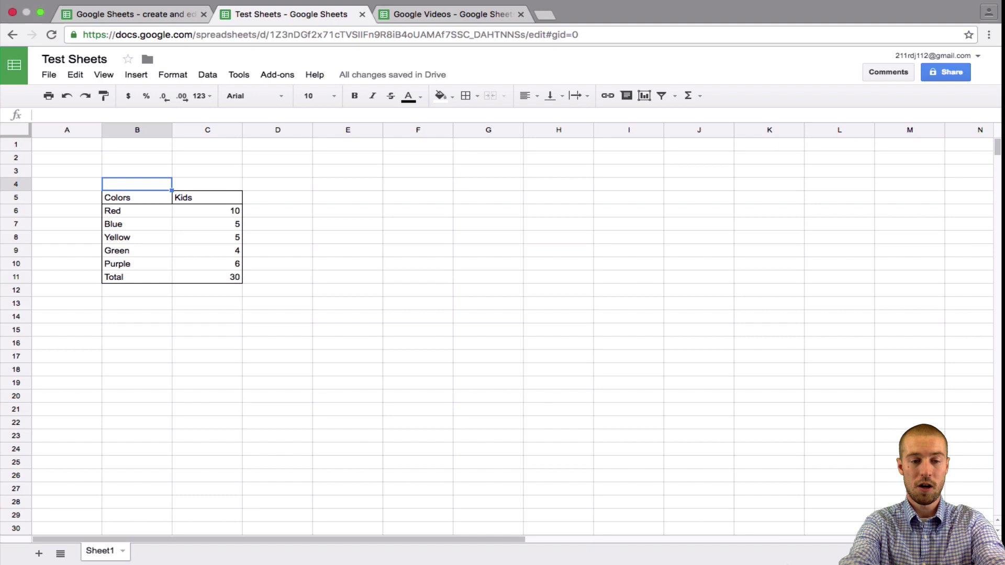
{"action": "type", "text": "FAVORITE C"}
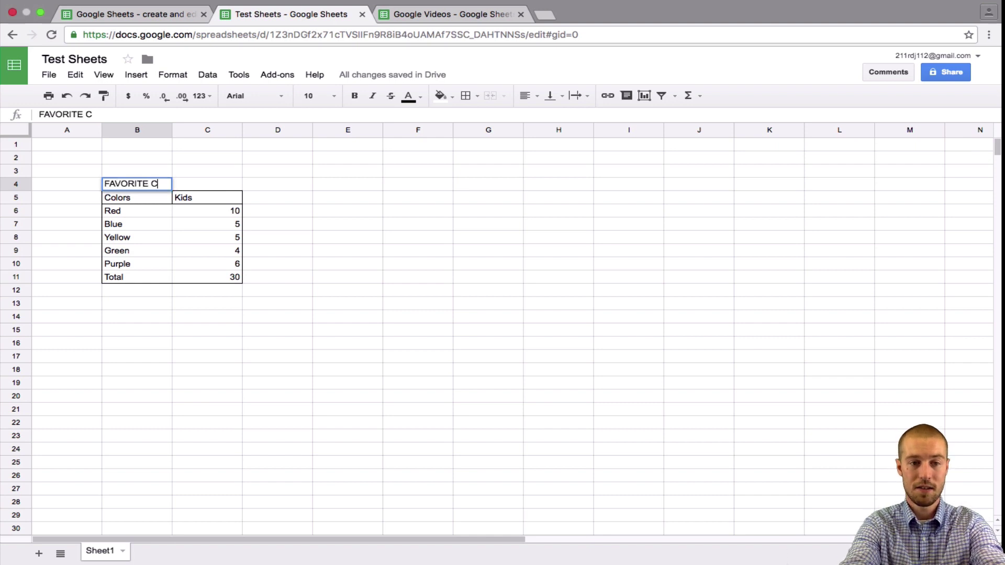
{"action": "type", "text": "OLOR"}
{"action": "key", "text": "Return"}
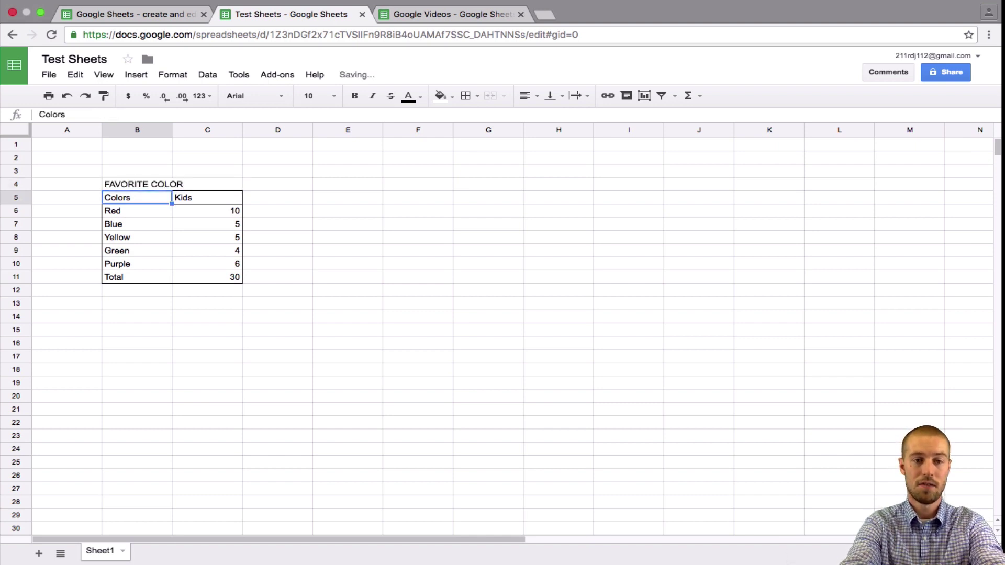
{"action": "left_click", "coordinate": [137, 183]}
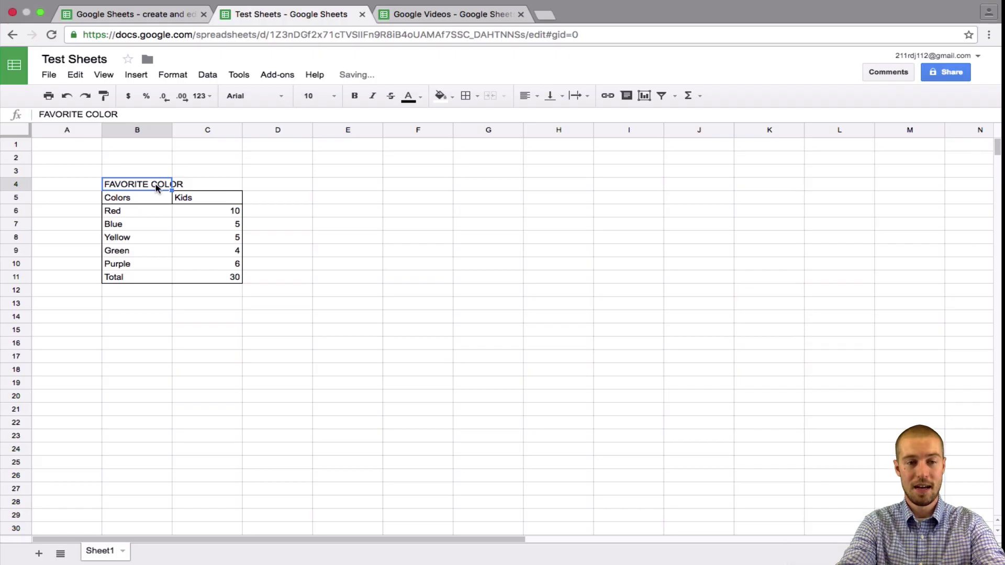
{"action": "key", "text": "shift+Right"}
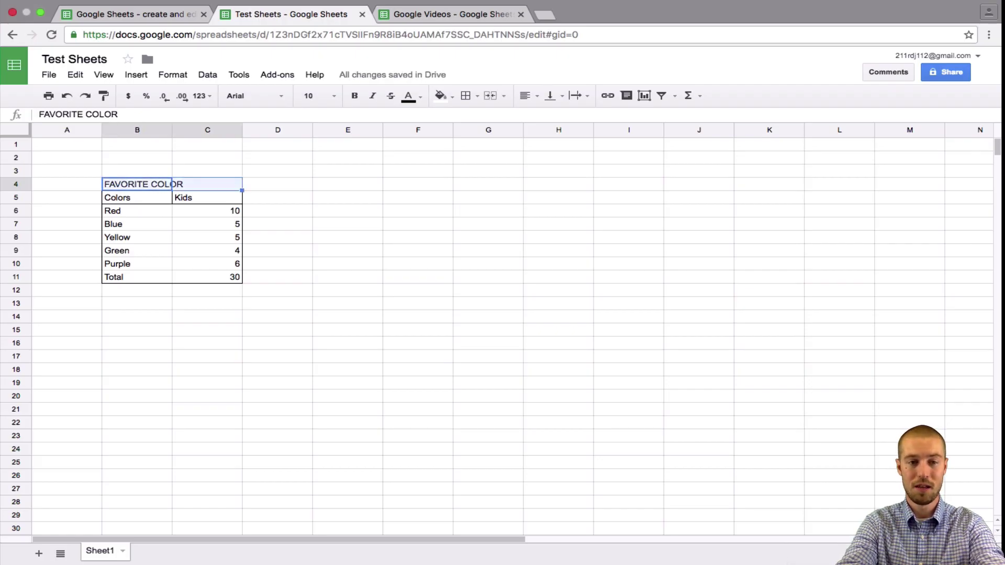
Merge B4:C4 and centre the FAVORITE COLOR title.
{"action": "left_click", "coordinate": [490, 96]}
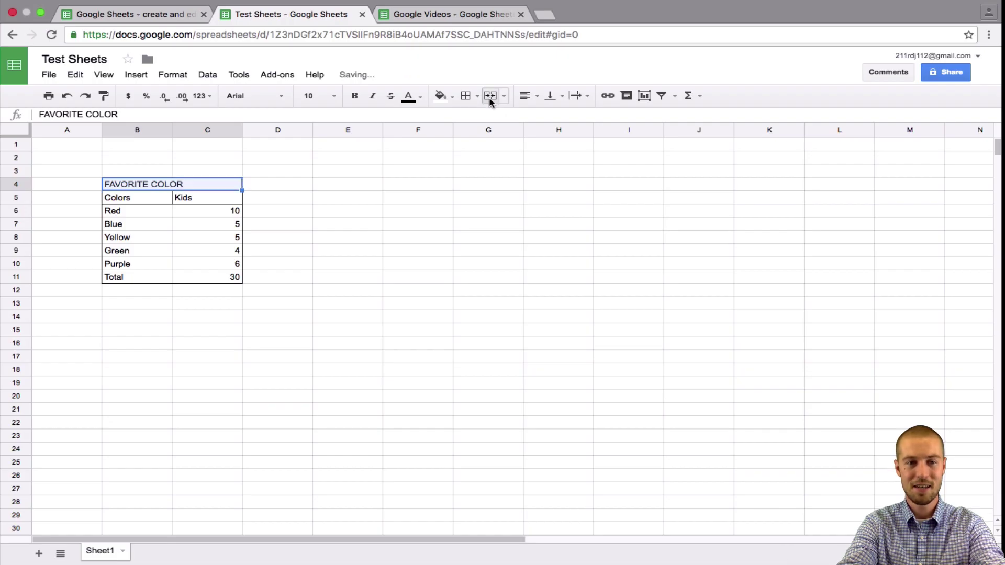
{"action": "left_click", "coordinate": [526, 100]}
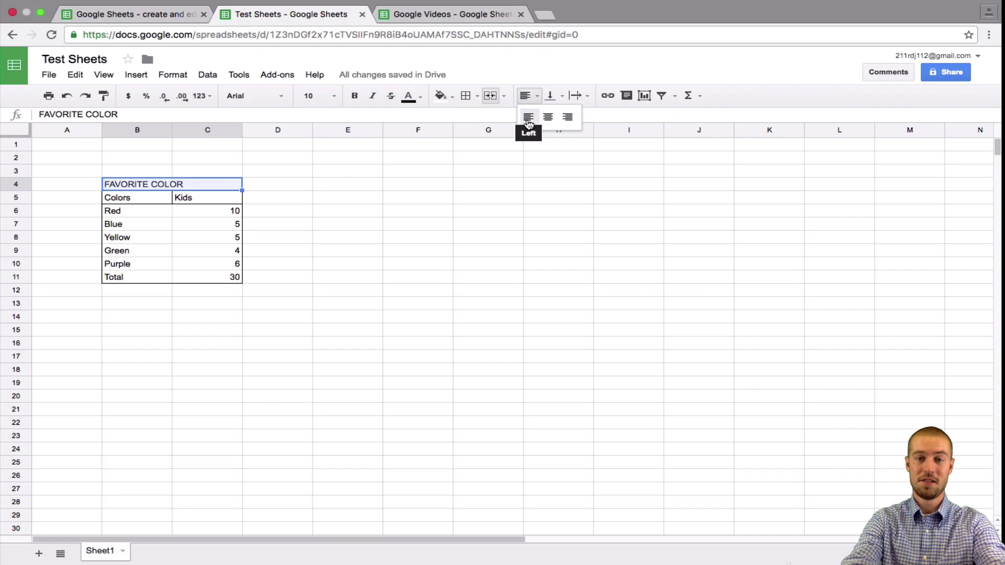
{"action": "left_click", "coordinate": [547, 118]}
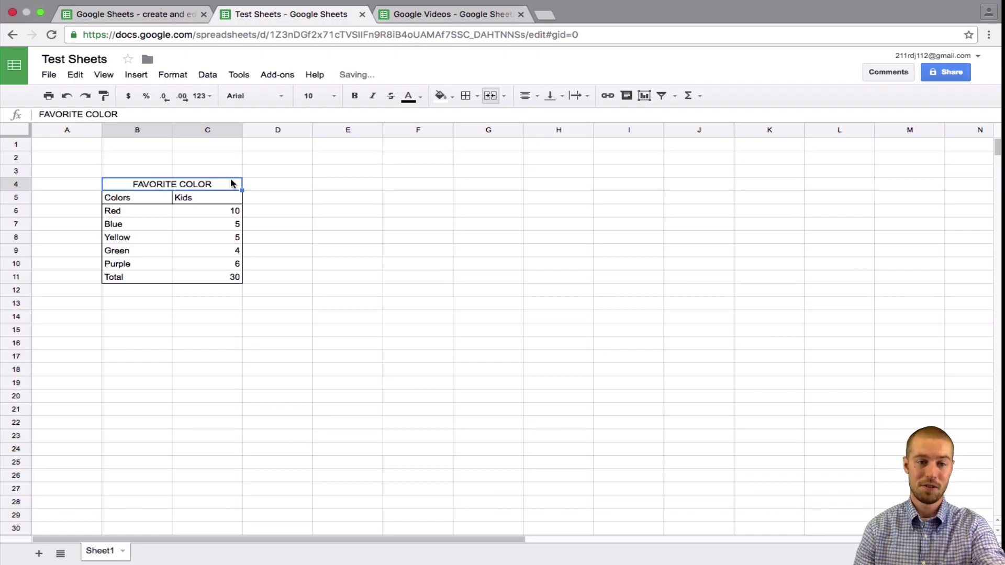
Give the merged FAVORITE COLOR title cell an outer border.
{"action": "left_click", "coordinate": [203, 208]}
{"action": "left_click", "coordinate": [131, 183]}
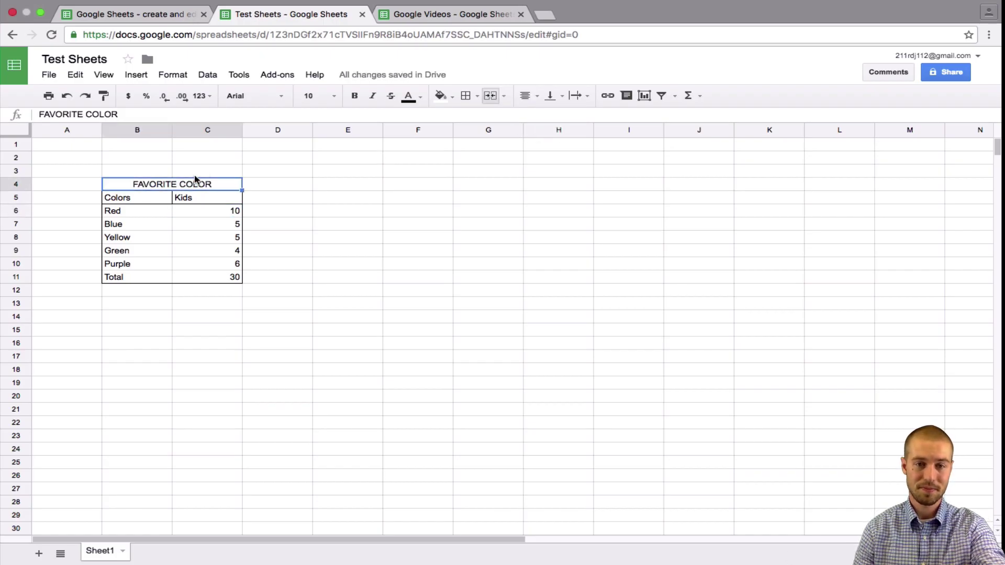
{"action": "left_click", "coordinate": [478, 97]}
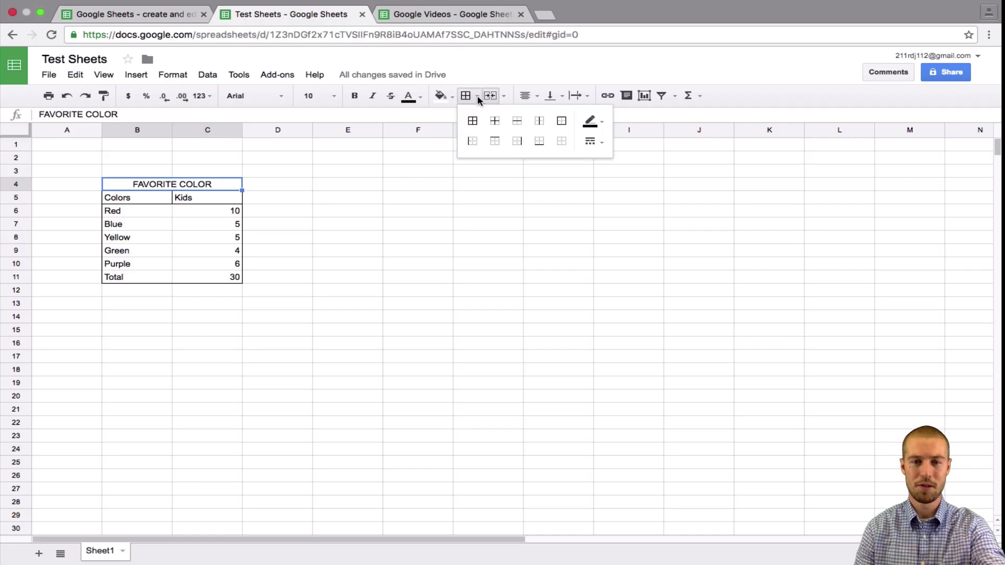
{"action": "left_click", "coordinate": [562, 122]}
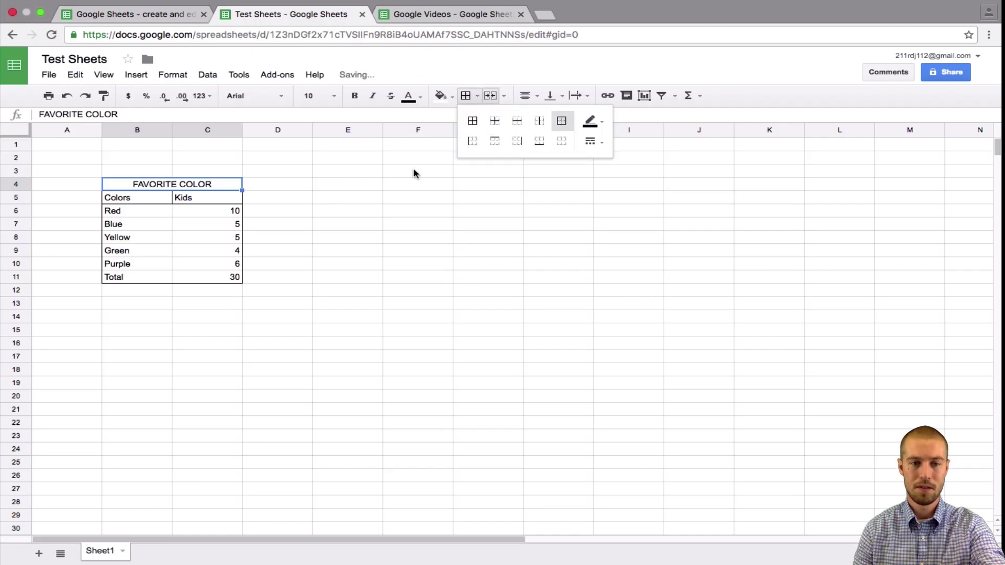
{"action": "left_click", "coordinate": [306, 171]}
{"action": "left_click", "coordinate": [175, 209]}
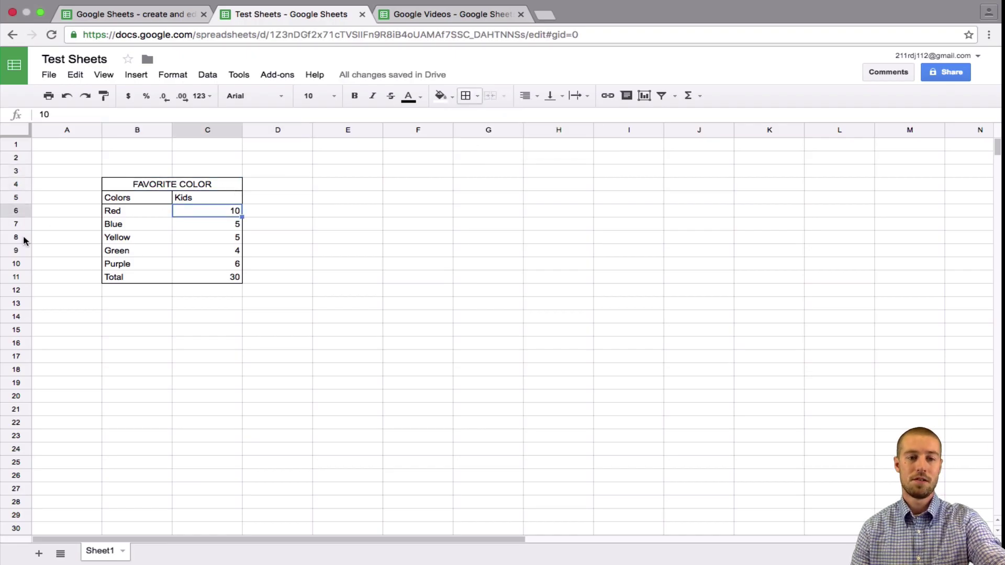
{"action": "left_click", "coordinate": [57, 279]}
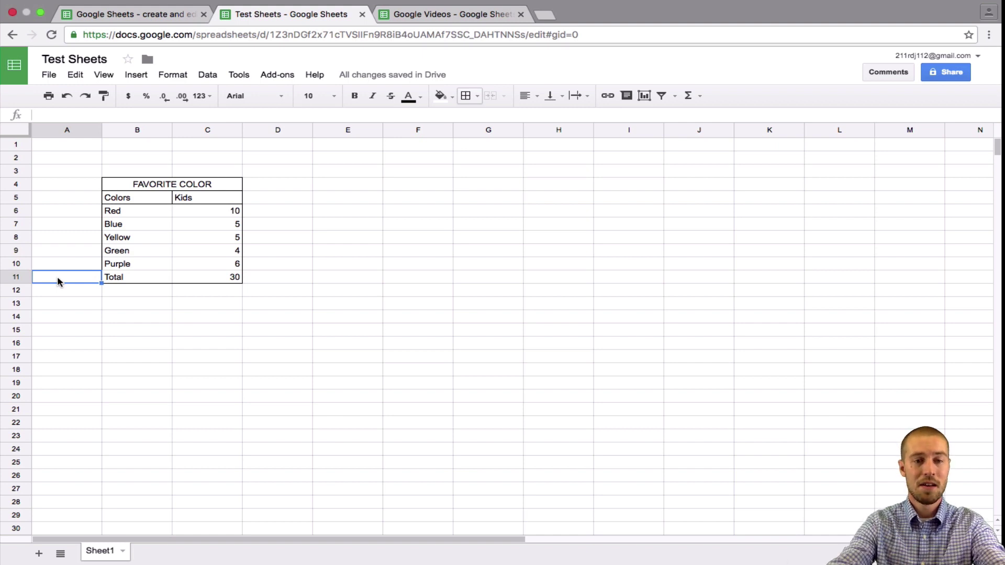
Fill the Red row (B6:C6) light red.
{"action": "left_click", "coordinate": [113, 212]}
{"action": "left_click_drag", "start_coordinate": [113, 212], "coordinate": [206, 213]}
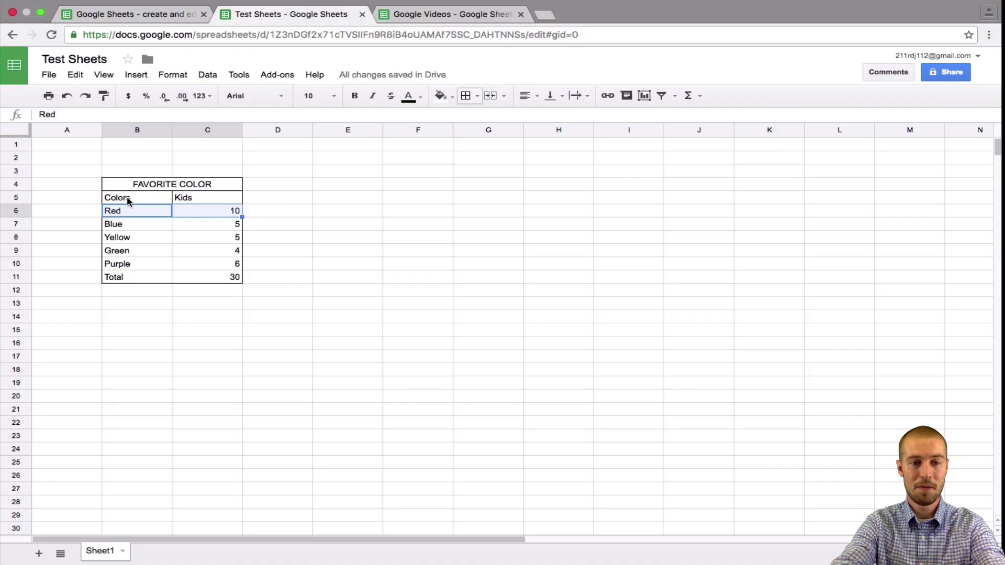
{"action": "left_click", "coordinate": [447, 99]}
{"action": "left_click", "coordinate": [448, 100]}
{"action": "left_click", "coordinate": [448, 100]}
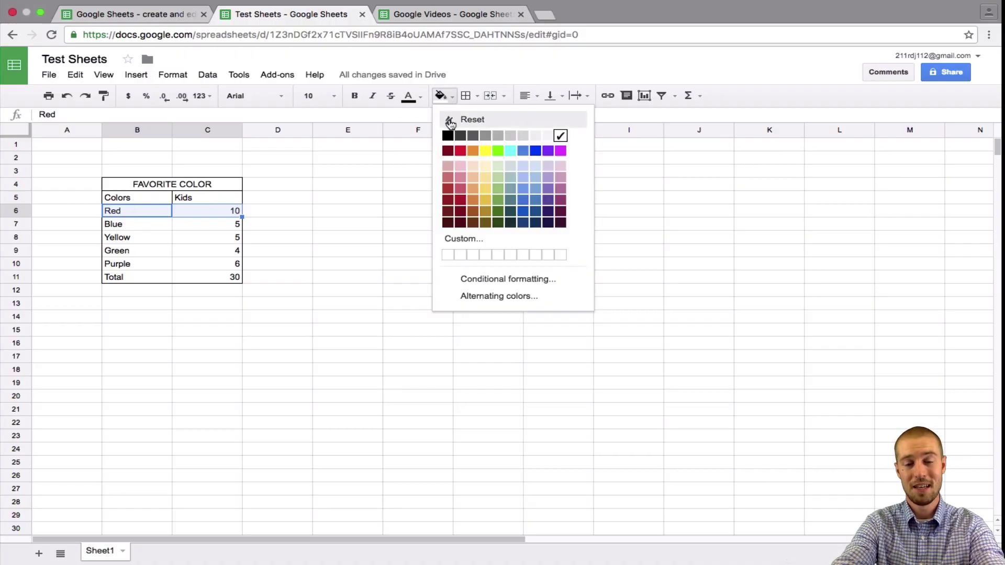
{"action": "left_click", "coordinate": [448, 100]}
{"action": "left_click", "coordinate": [448, 99]}
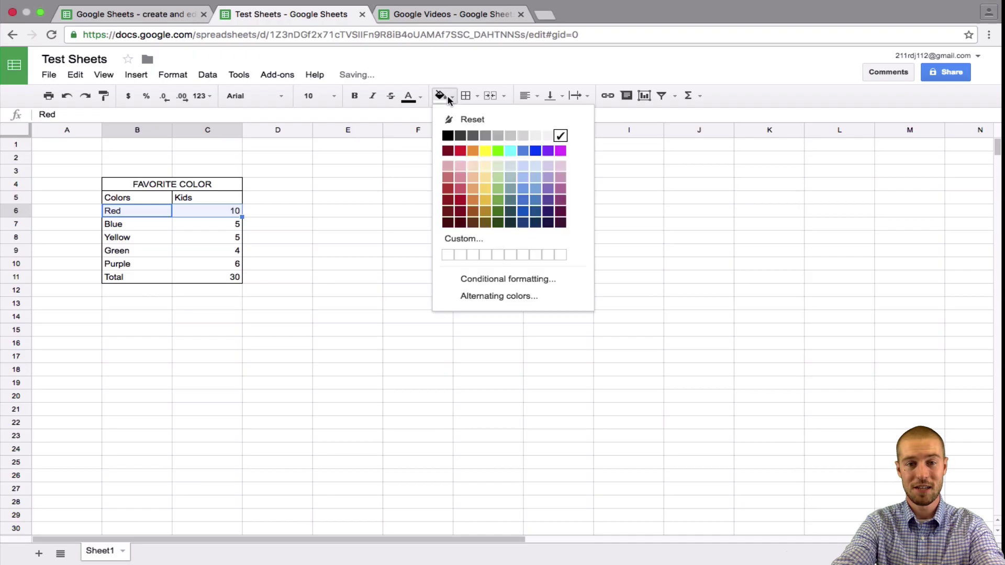
{"action": "left_click", "coordinate": [460, 177]}
Fill the Blue row light blue, Yellow light yellow and Green light green.
{"action": "key", "text": "Down"}
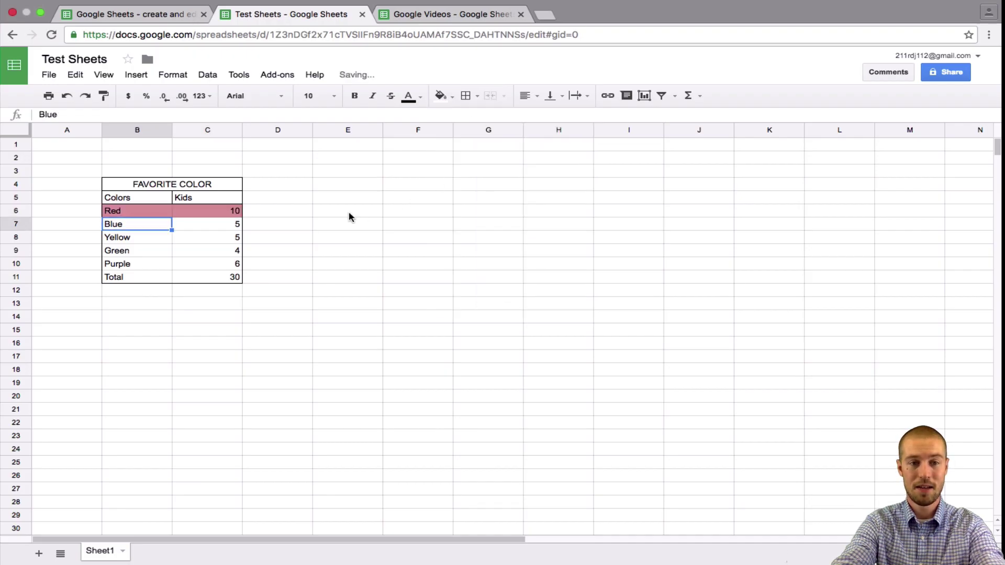
{"action": "key", "text": "shift+Right"}
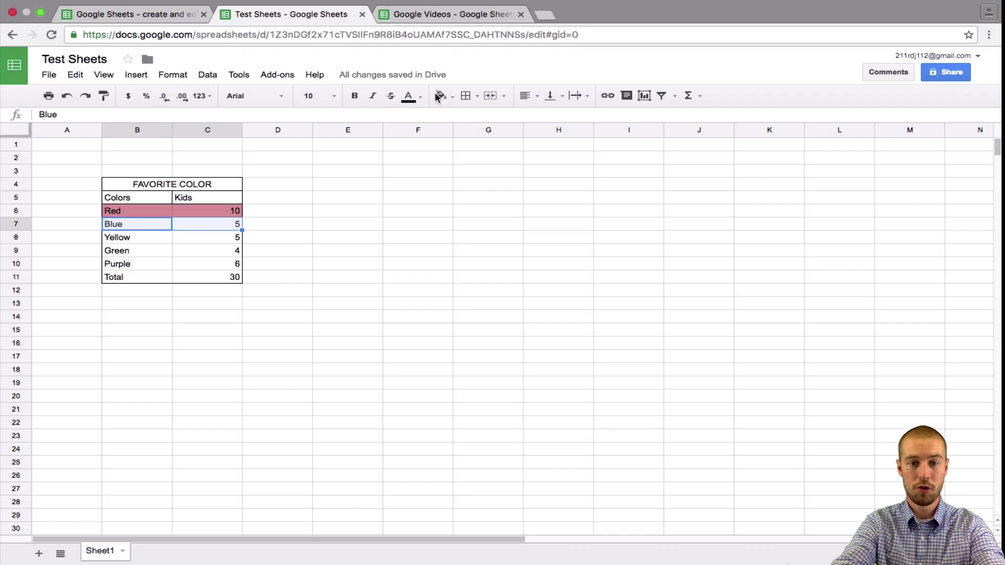
{"action": "left_click", "coordinate": [439, 96]}
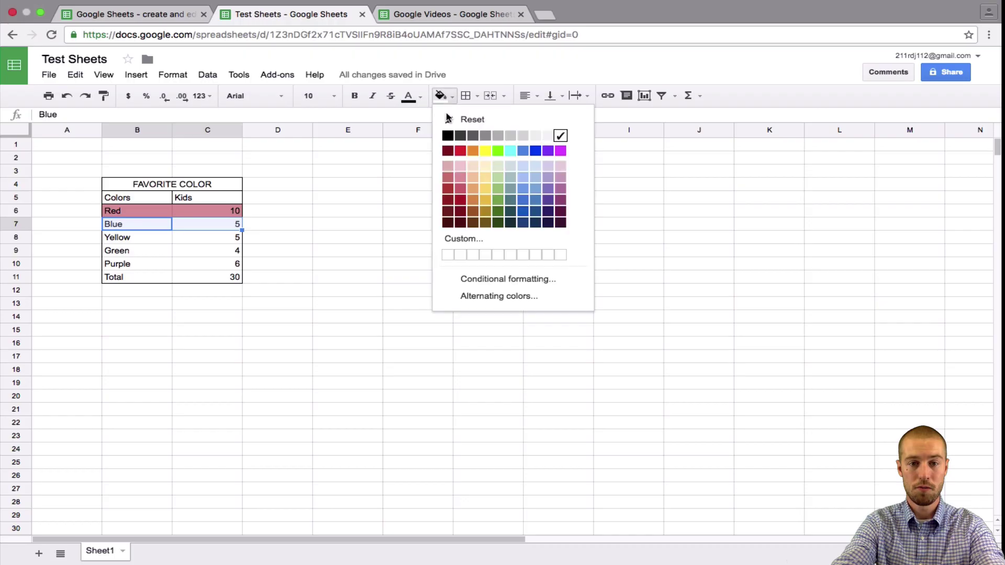
{"action": "left_click", "coordinate": [523, 166]}
{"action": "key", "text": "Down"}
{"action": "key", "text": "shift+Right"}
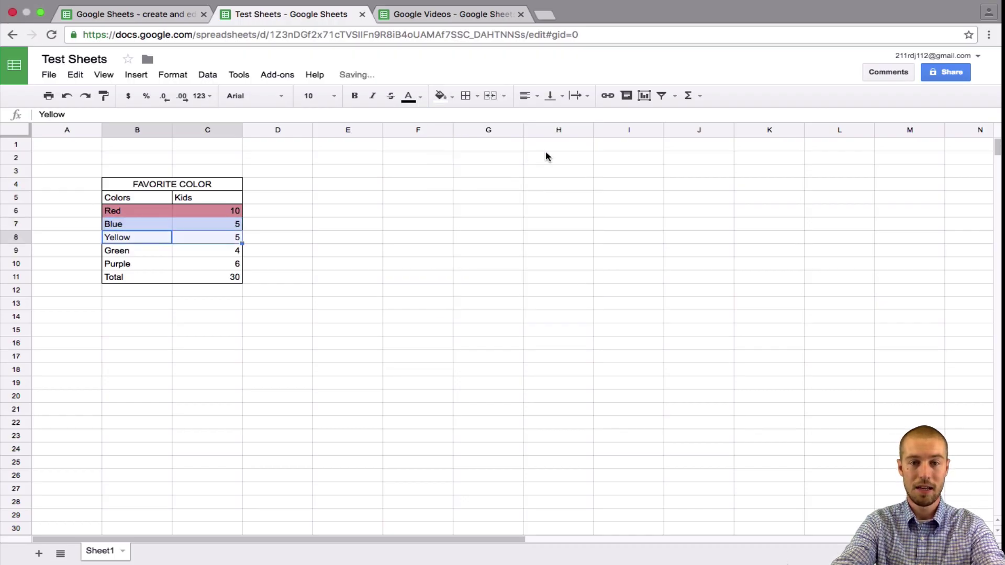
{"action": "left_click", "coordinate": [441, 96]}
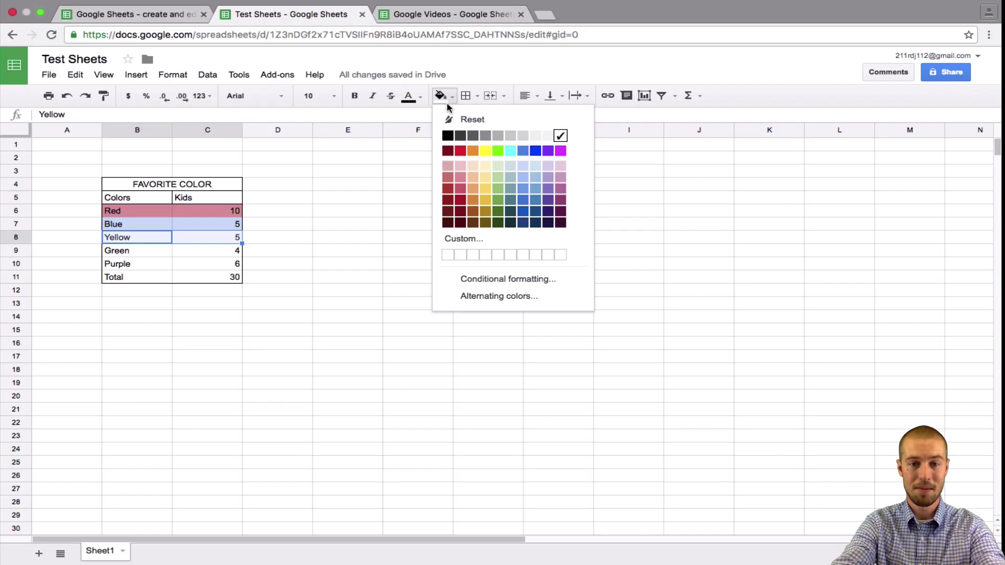
{"action": "left_click", "coordinate": [485, 176]}
{"action": "key", "text": "Down"}
{"action": "key", "text": "shift+Right"}
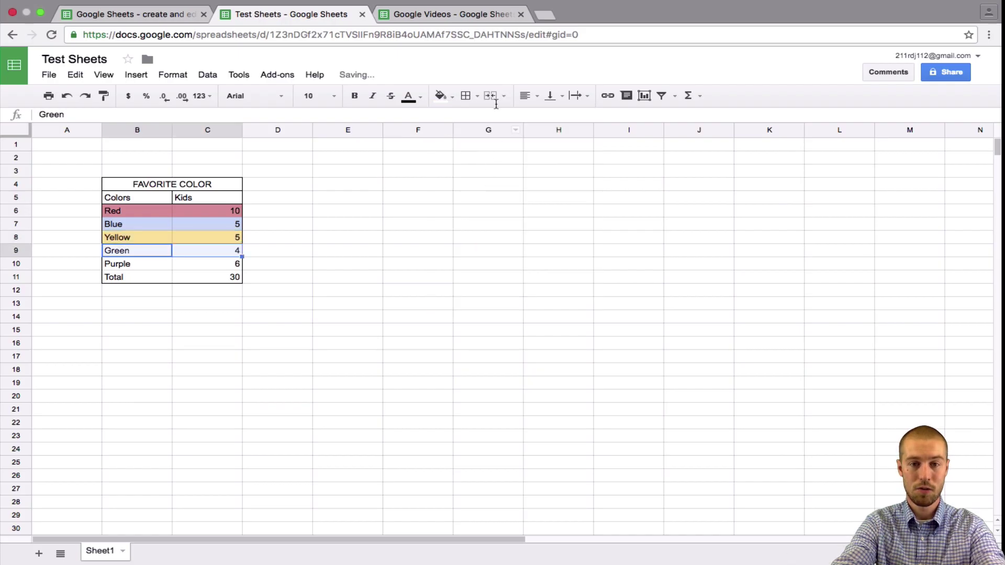
{"action": "left_click", "coordinate": [441, 96]}
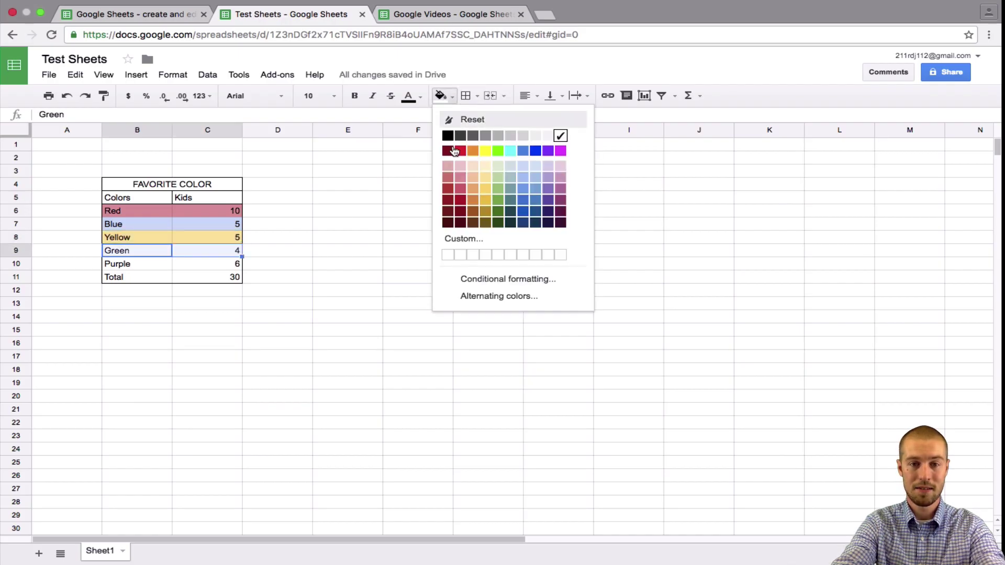
{"action": "left_click", "coordinate": [497, 166]}
Fill the Purple row light green, leaving the Total row unshaded.
{"action": "key", "text": "Down"}
{"action": "key", "text": "shift+Right"}
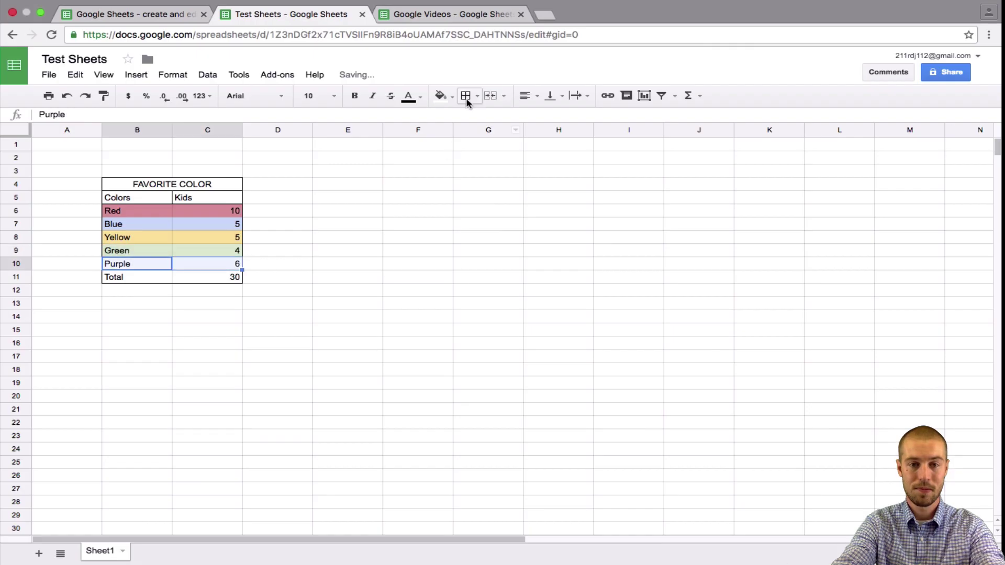
{"action": "left_click", "coordinate": [441, 97]}
{"action": "left_click", "coordinate": [502, 166]}
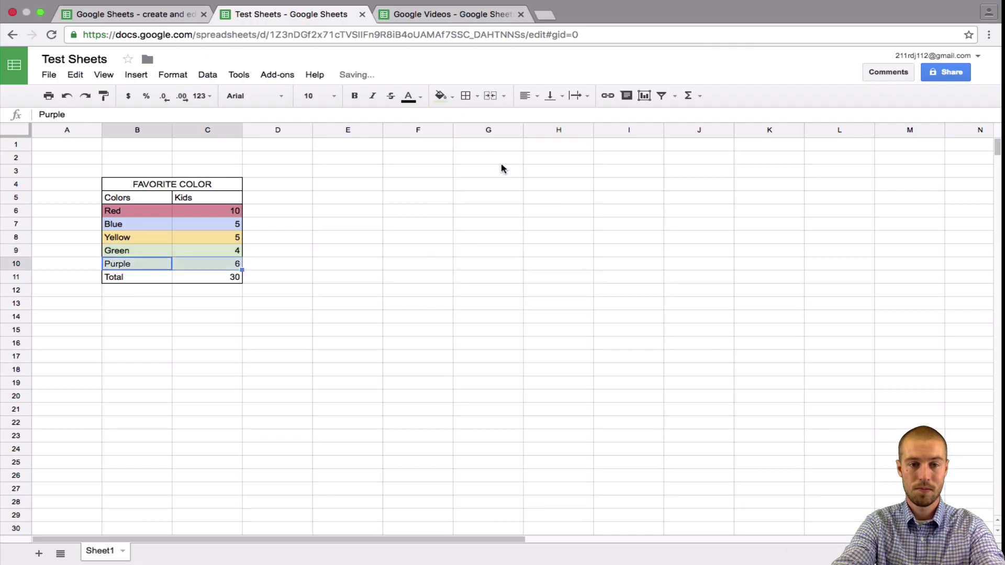
{"action": "key", "text": "Down"}
{"action": "key", "text": "shift+Right"}
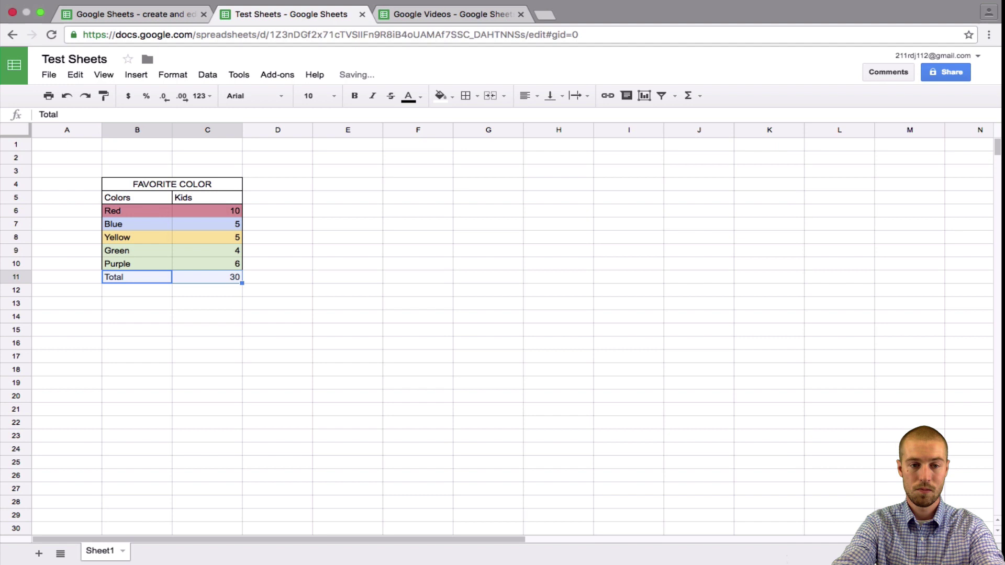
{"action": "key", "text": "Up"}
{"action": "key", "text": "Left"}
{"action": "key", "text": "Right"}
{"action": "key", "text": "Right"}
{"action": "key", "text": "Right"}
{"action": "key", "text": "Right"}
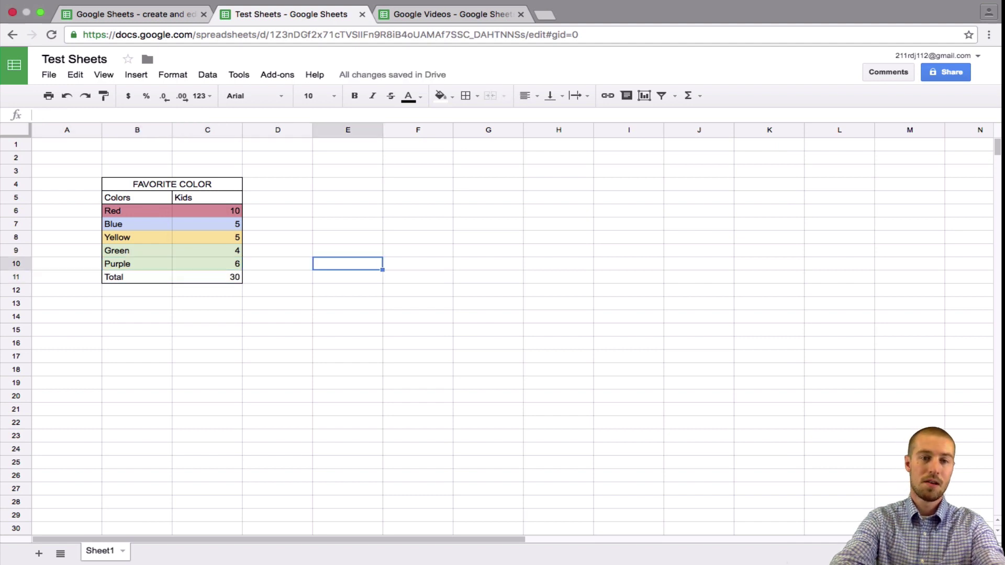
{"action": "key", "text": "Left"}
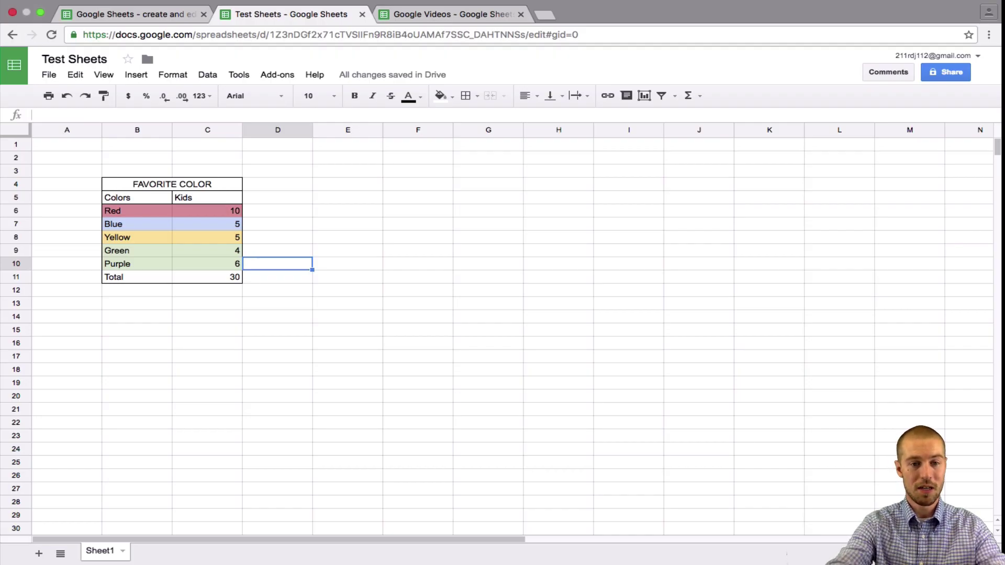
{"action": "key", "text": "Left"}
{"action": "key", "text": "Left"}
{"action": "key", "text": "Down"}
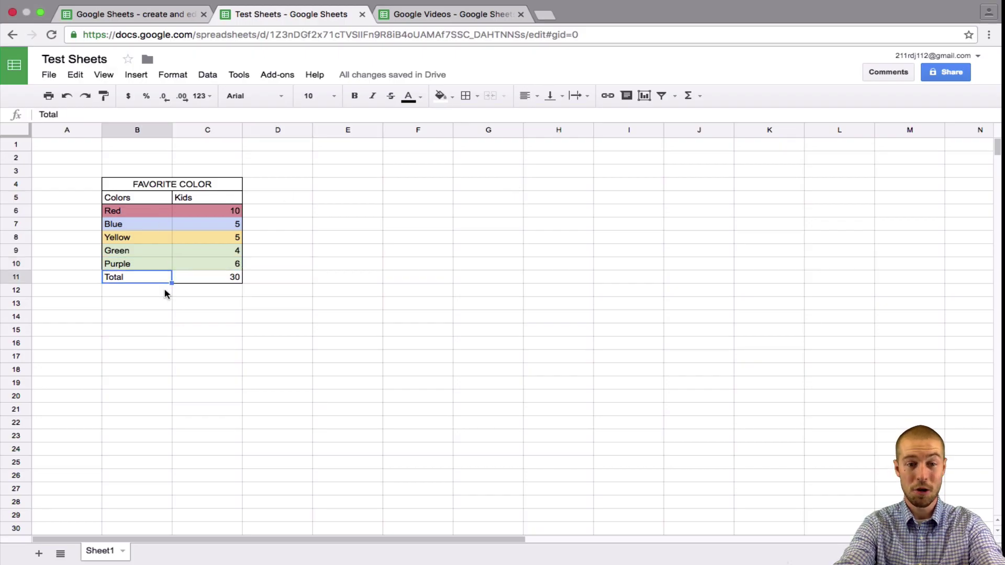
{"action": "key", "text": "shift+Right"}
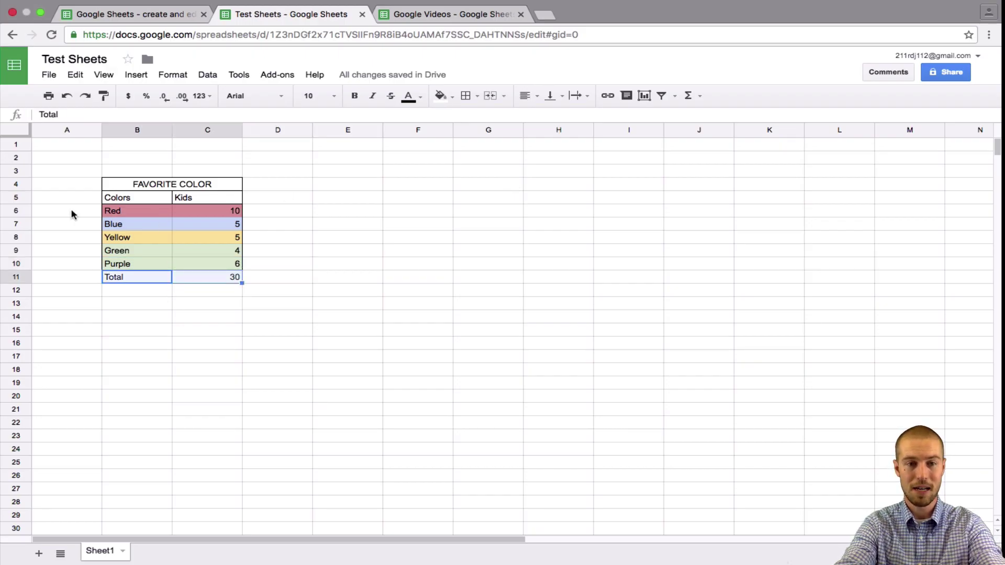
{"action": "left_click", "coordinate": [332, 97]}
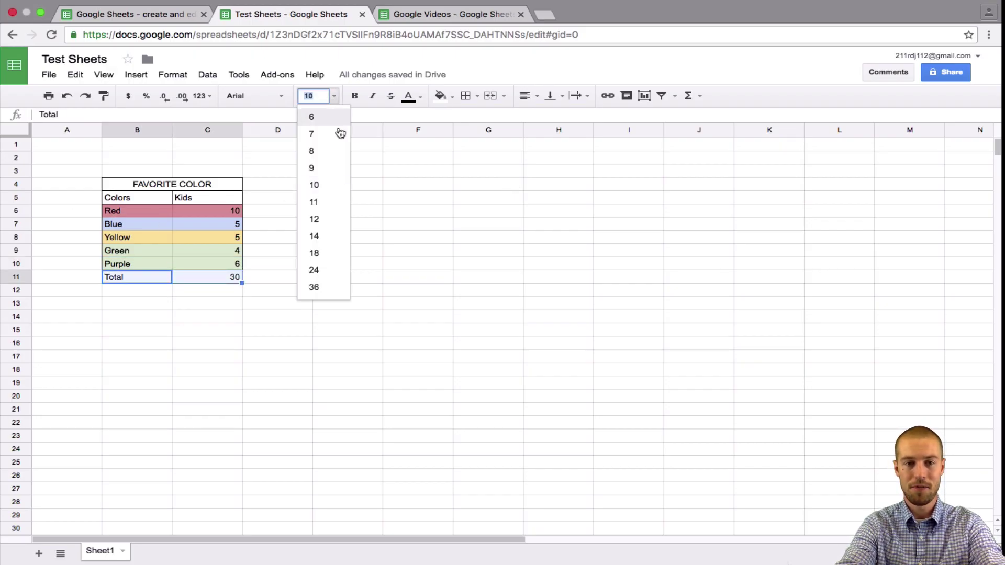
{"action": "left_click", "coordinate": [326, 235]}
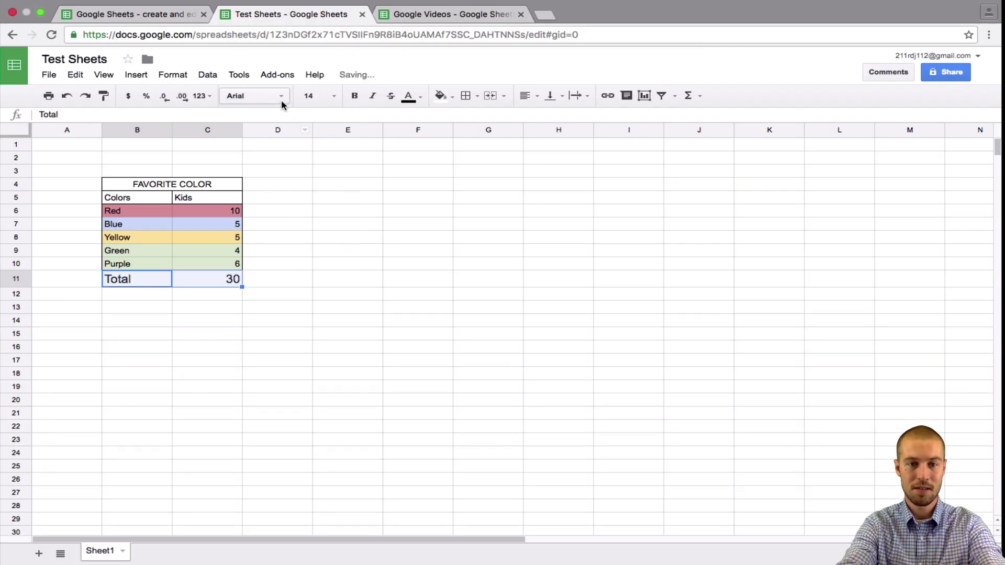
{"action": "left_click", "coordinate": [355, 96]}
{"action": "key", "text": "Right"}
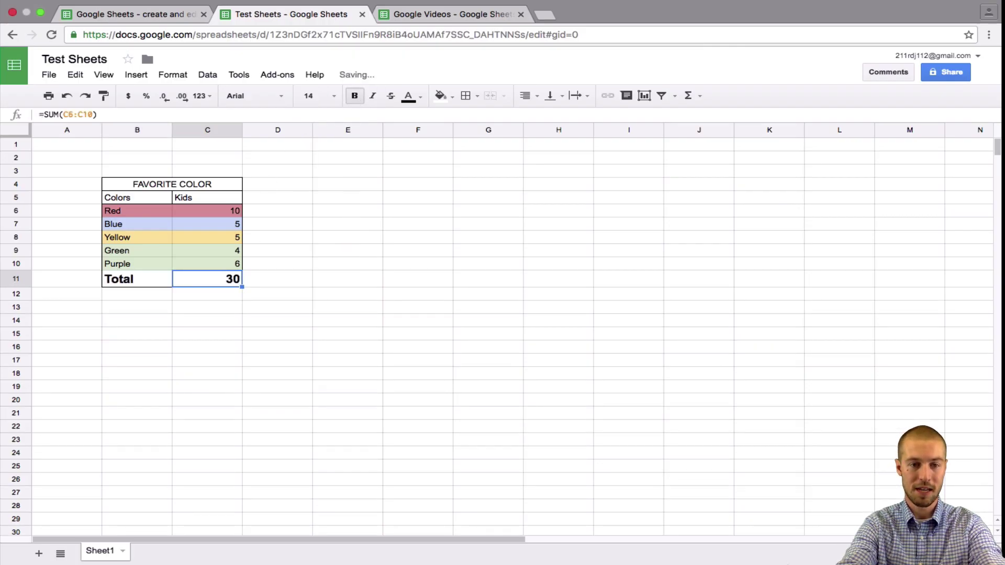
{"action": "key", "text": "Left"}
{"action": "key", "text": "Right"}
{"action": "key", "text": "Left"}
{"action": "key", "text": "Up"}
{"action": "key", "text": "Up"}
{"action": "key", "text": "Up"}
{"action": "key", "text": "Up"}
{"action": "key", "text": "Up"}
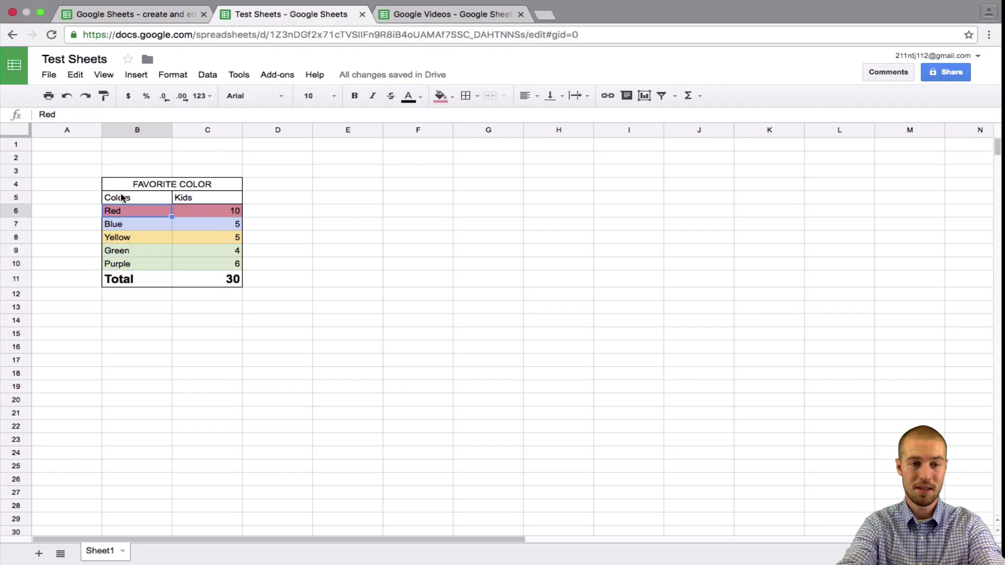
{"action": "key", "text": "Up"}
{"action": "key", "text": "Right"}
Centre the Colors and Kids headings in B5:C5.
{"action": "key", "text": "Left"}
{"action": "key", "text": "shift+Right"}
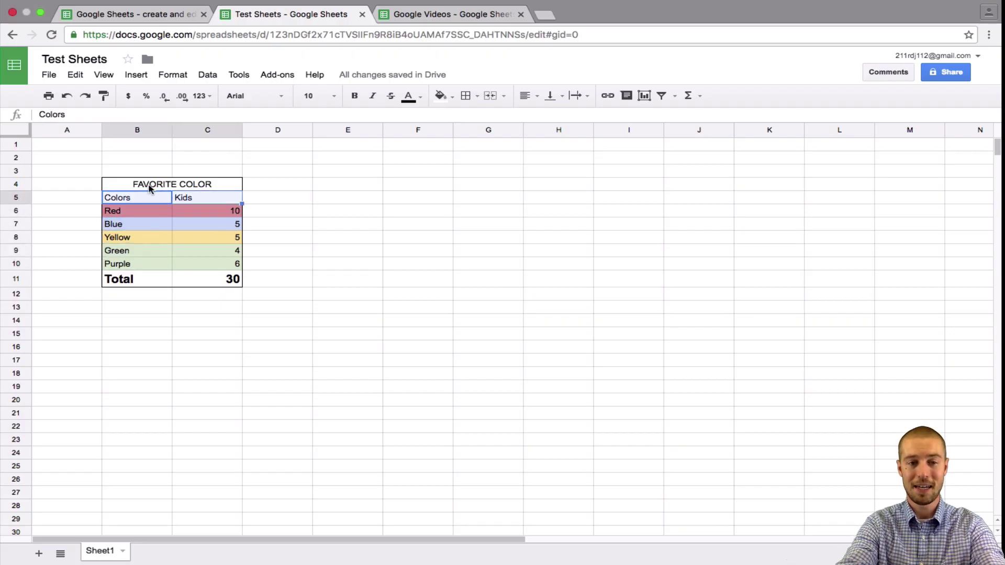
{"action": "left_click", "coordinate": [528, 96]}
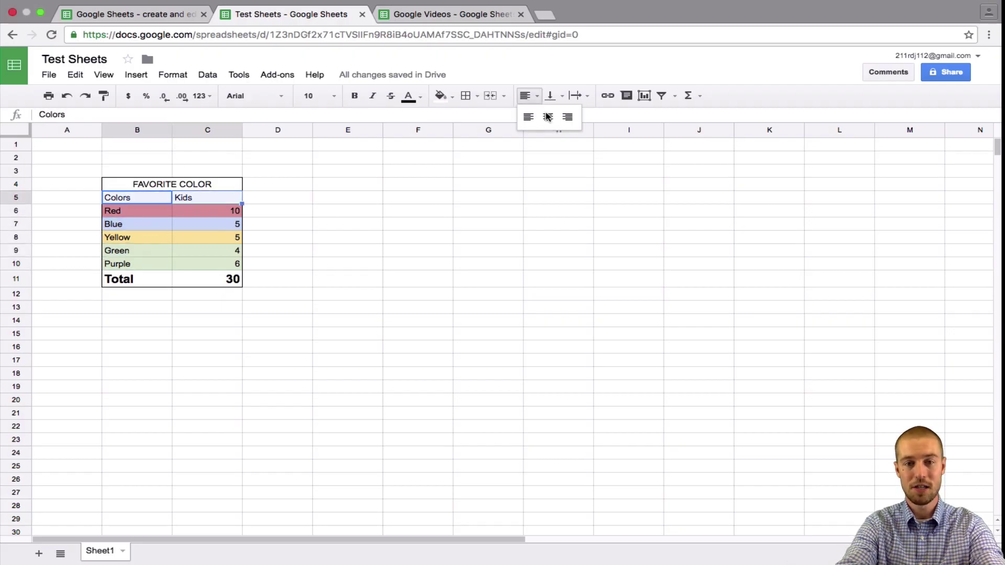
{"action": "left_click", "coordinate": [551, 120]}
Centre the kid counts in C6:C10.
{"action": "key", "text": "Down"}
{"action": "key", "text": "Down"}
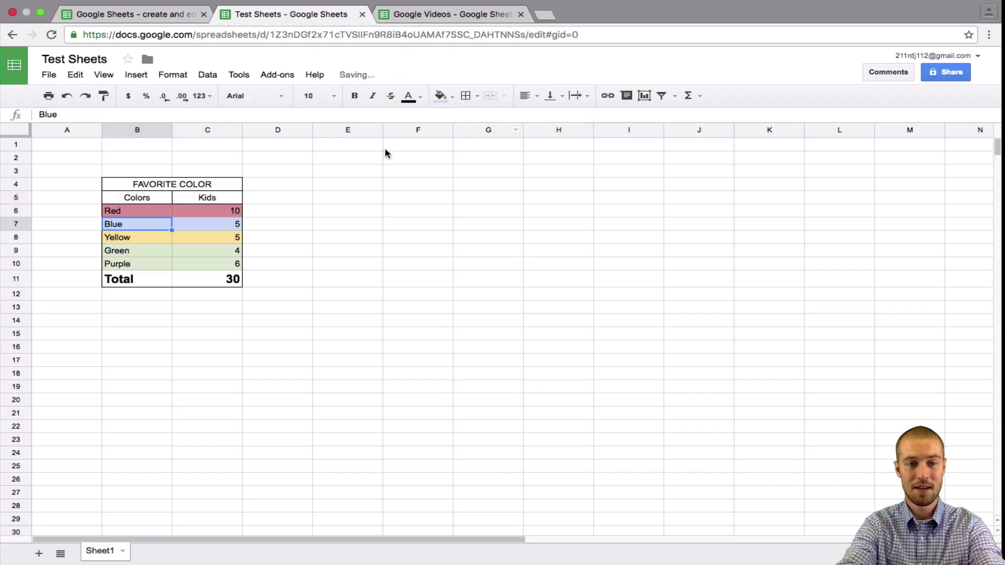
{"action": "left_click_drag", "start_coordinate": [192, 213], "coordinate": [199, 265]}
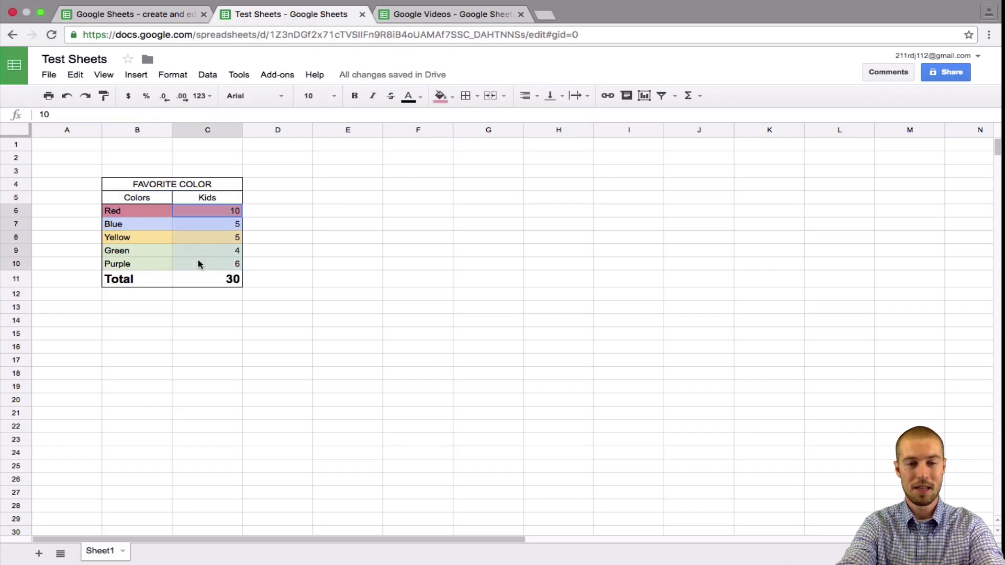
{"action": "left_click", "coordinate": [526, 96]}
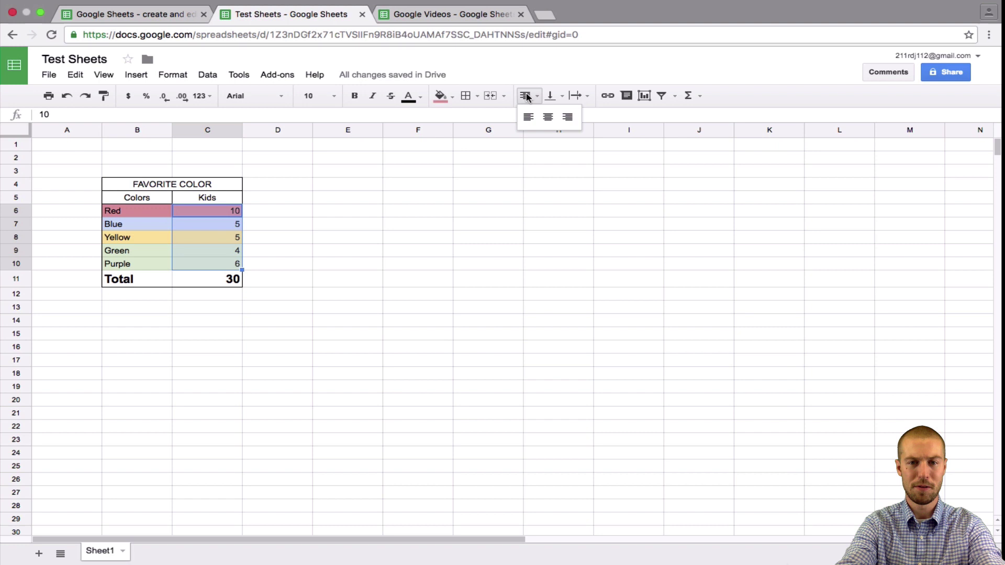
{"action": "left_click", "coordinate": [529, 117]}
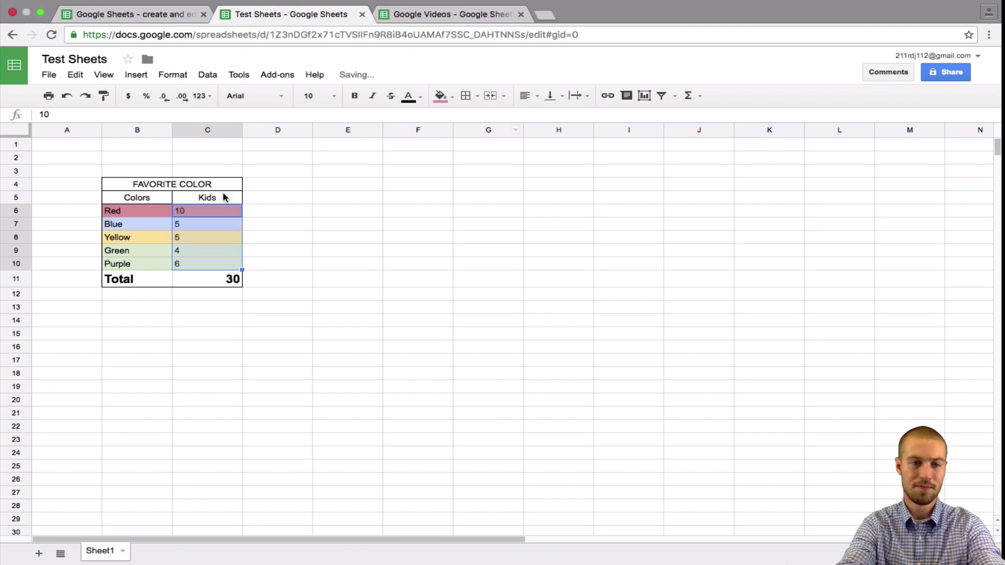
{"action": "left_click", "coordinate": [525, 96]}
{"action": "left_click", "coordinate": [547, 118]}
{"action": "key", "text": "Down"}
{"action": "key", "text": "Down"}
{"action": "key", "text": "Down"}
{"action": "key", "text": "Down"}
{"action": "key", "text": "Down"}
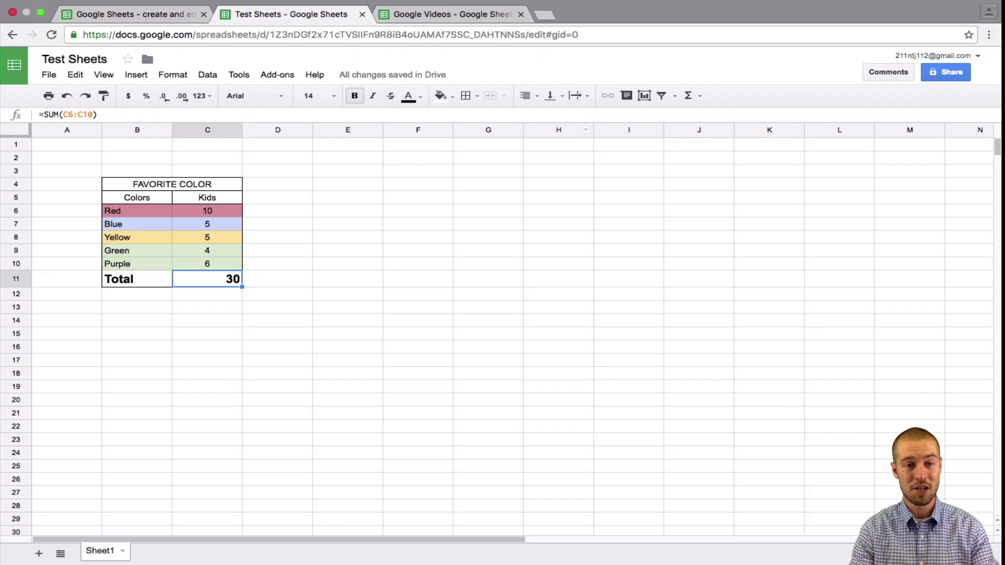
Insert a chart of B4:C11 and choose the Kids vs. Colors column chart over the pie.
{"action": "left_click", "coordinate": [135, 76]}
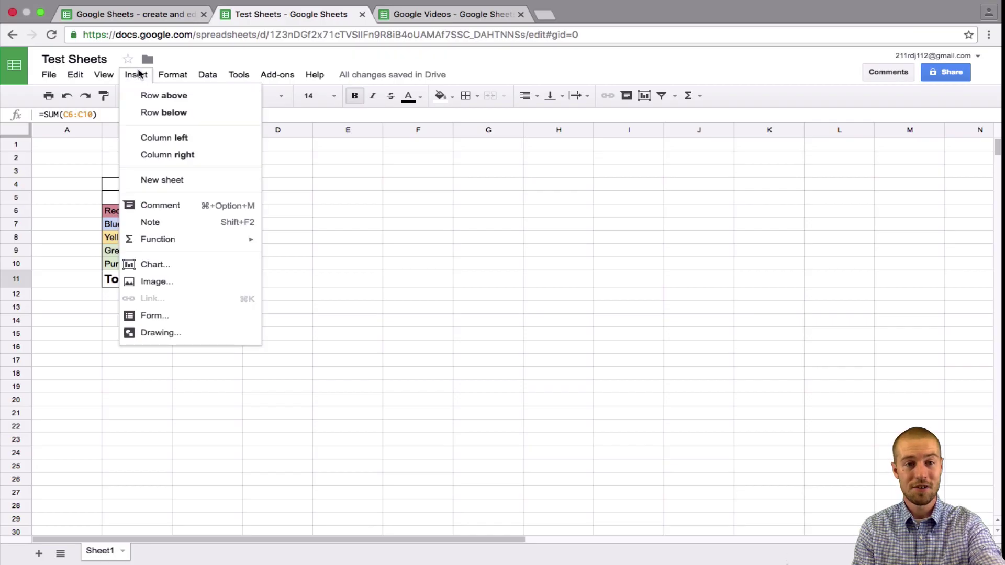
{"action": "left_click", "coordinate": [163, 267]}
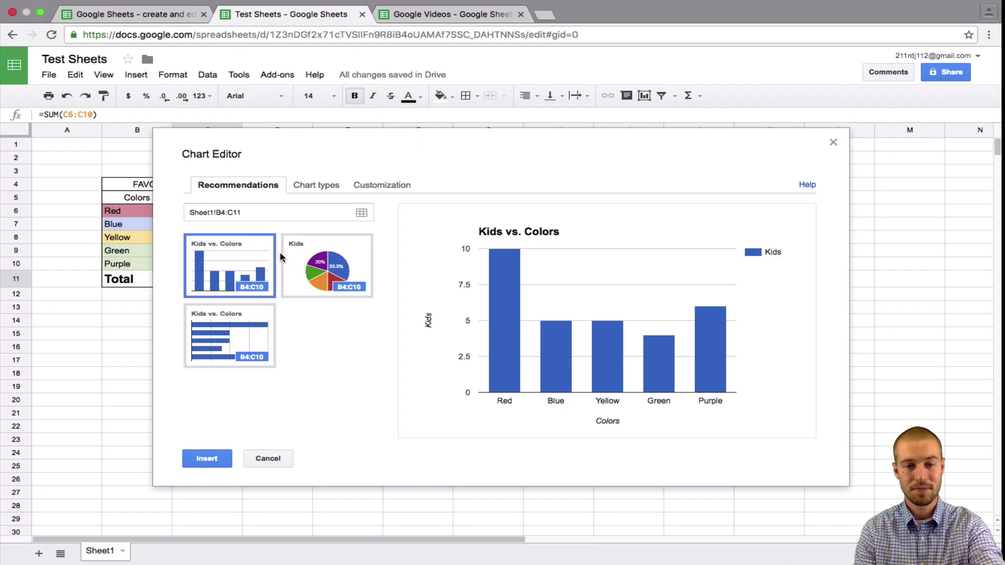
{"action": "left_click", "coordinate": [310, 274]}
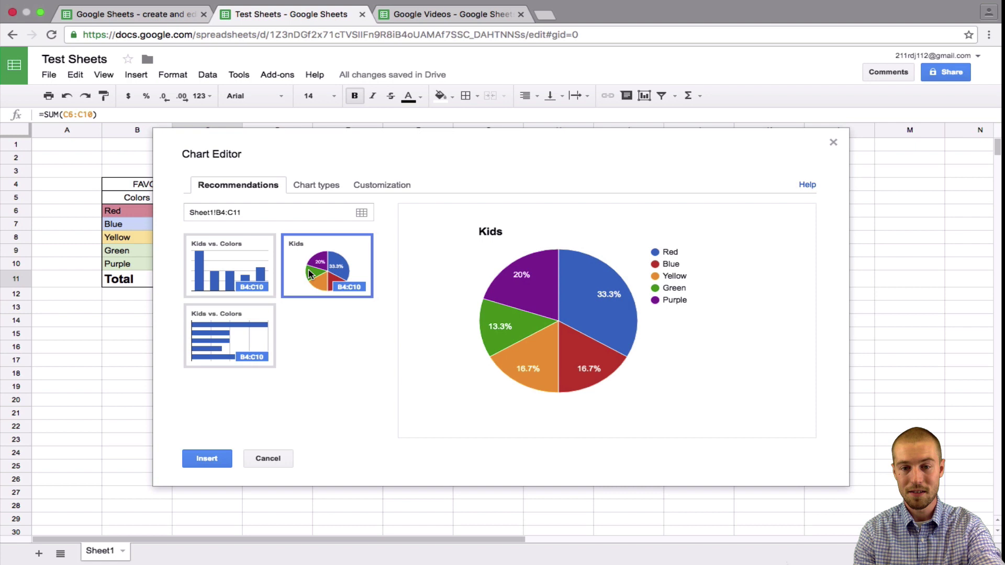
{"action": "left_click_drag", "start_coordinate": [439, 140], "coordinate": [564, 152]}
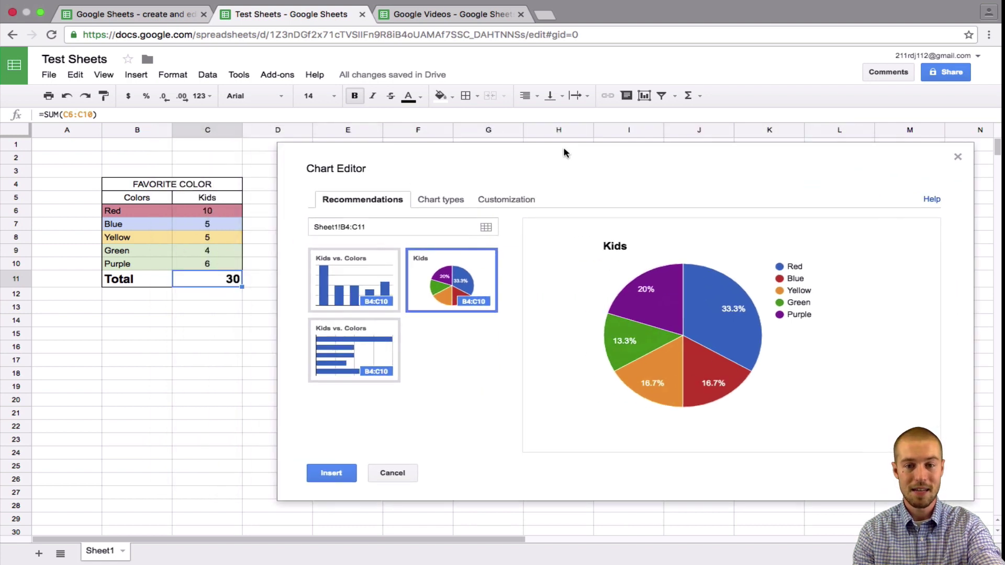
{"action": "mouse_move", "coordinate": [670, 309]}
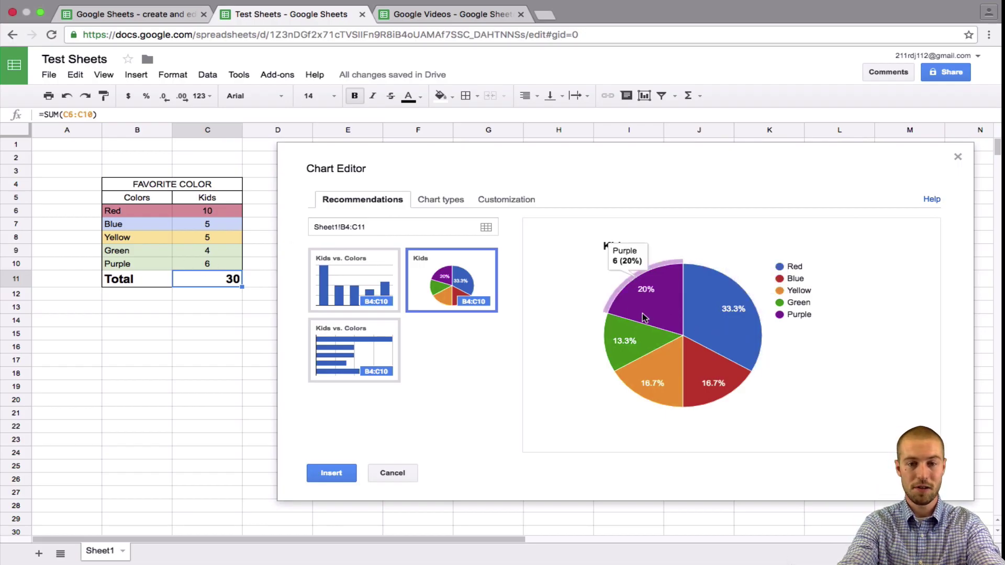
{"action": "left_click", "coordinate": [335, 278]}
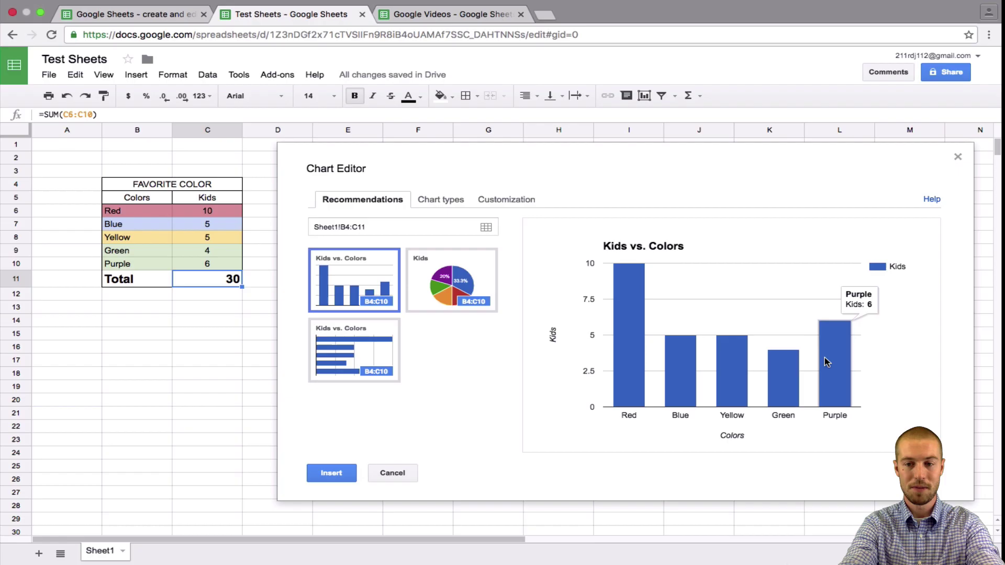
Place the Kids vs. Colors column chart in columns E–K and colour its bars light blue.
{"action": "left_click", "coordinate": [331, 473]}
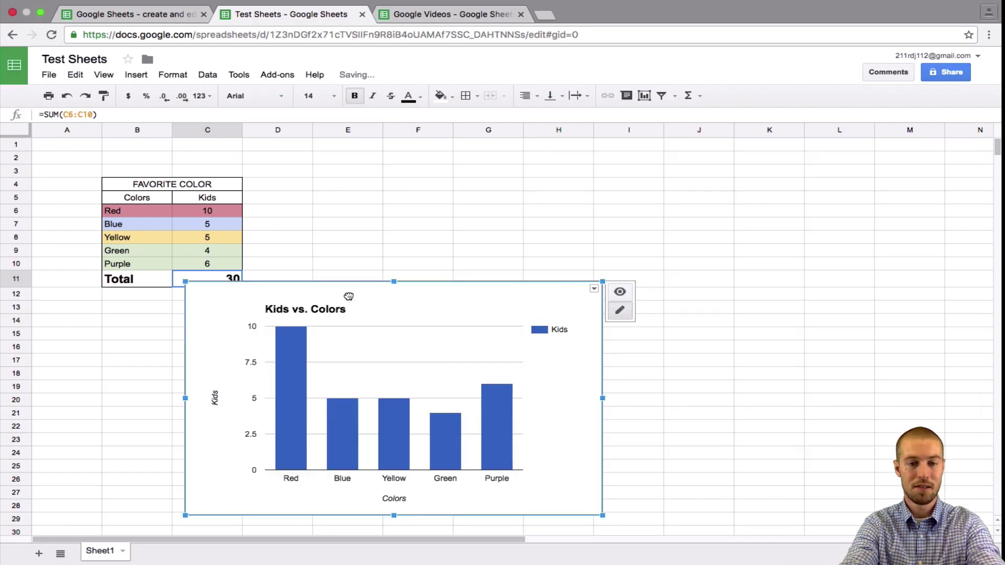
{"action": "left_click_drag", "start_coordinate": [345, 296], "coordinate": [502, 170]}
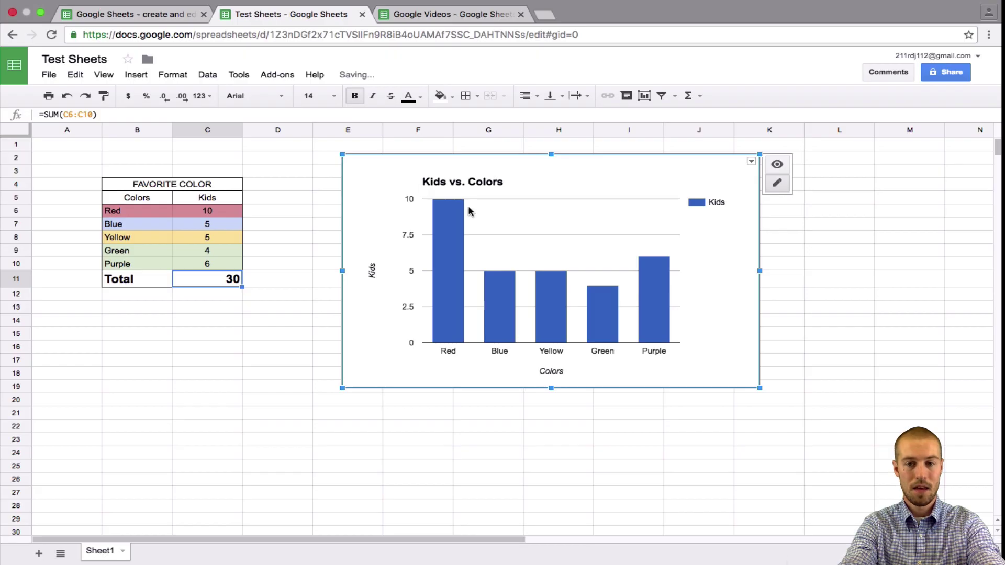
{"action": "left_click", "coordinate": [444, 236]}
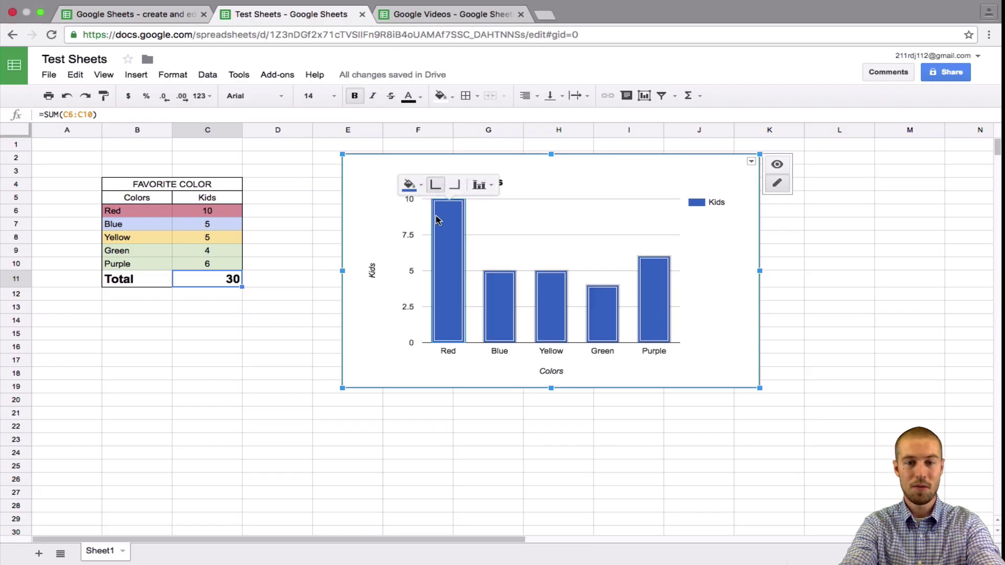
{"action": "left_click", "coordinate": [409, 185]}
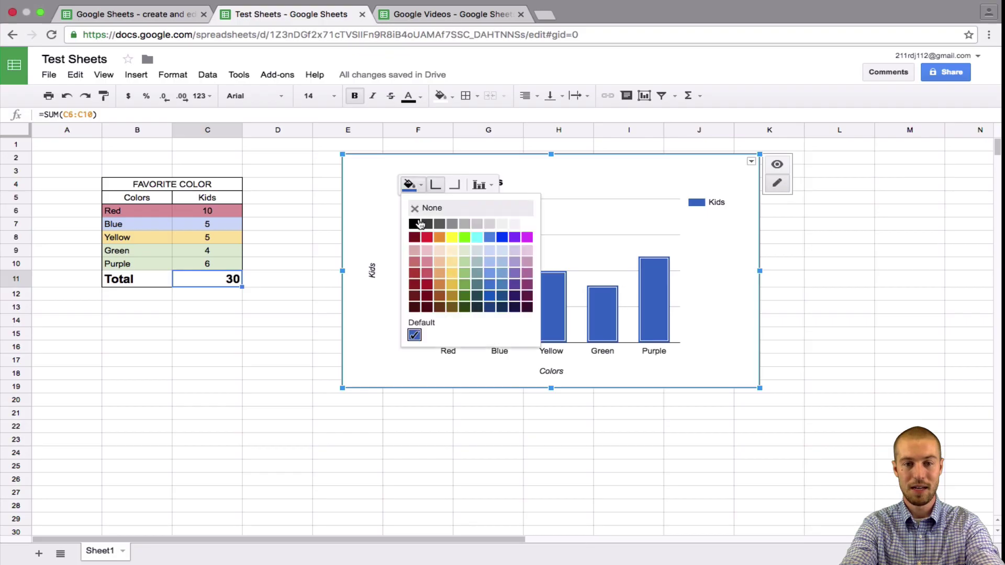
{"action": "left_click", "coordinate": [428, 254]}
{"action": "left_click", "coordinate": [495, 288]}
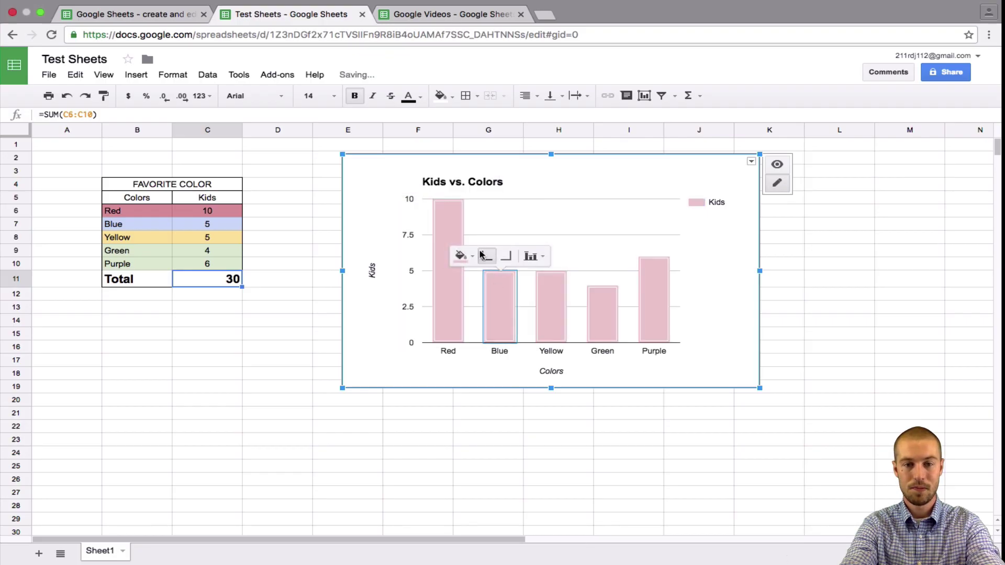
{"action": "left_click", "coordinate": [460, 256]}
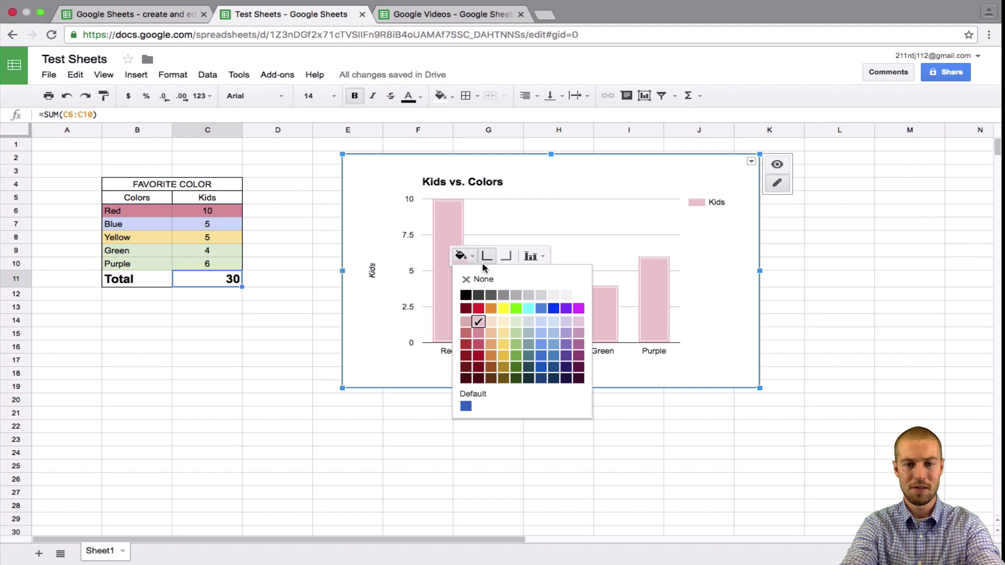
{"action": "left_click", "coordinate": [489, 197]}
{"action": "left_click", "coordinate": [501, 292]}
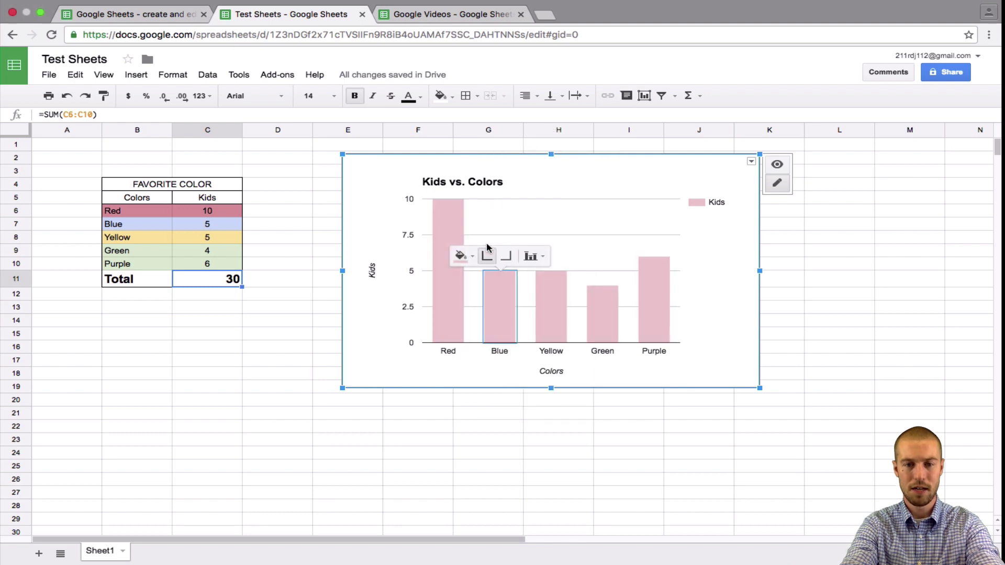
{"action": "left_click", "coordinate": [463, 256]}
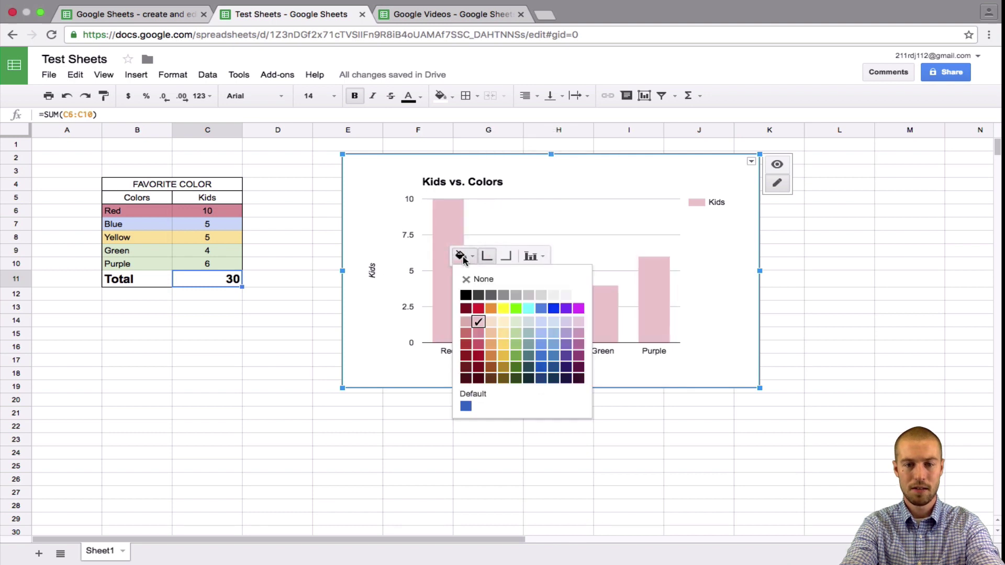
{"action": "left_click", "coordinate": [541, 322]}
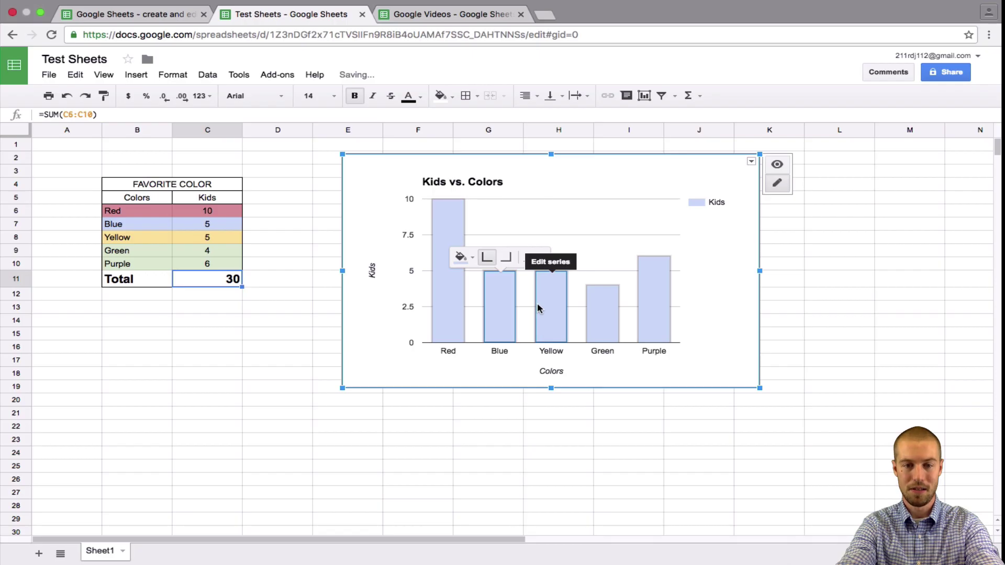
Title the column chart 'Favorite Color'.
{"action": "left_click", "coordinate": [453, 183]}
{"action": "left_click", "coordinate": [454, 184]}
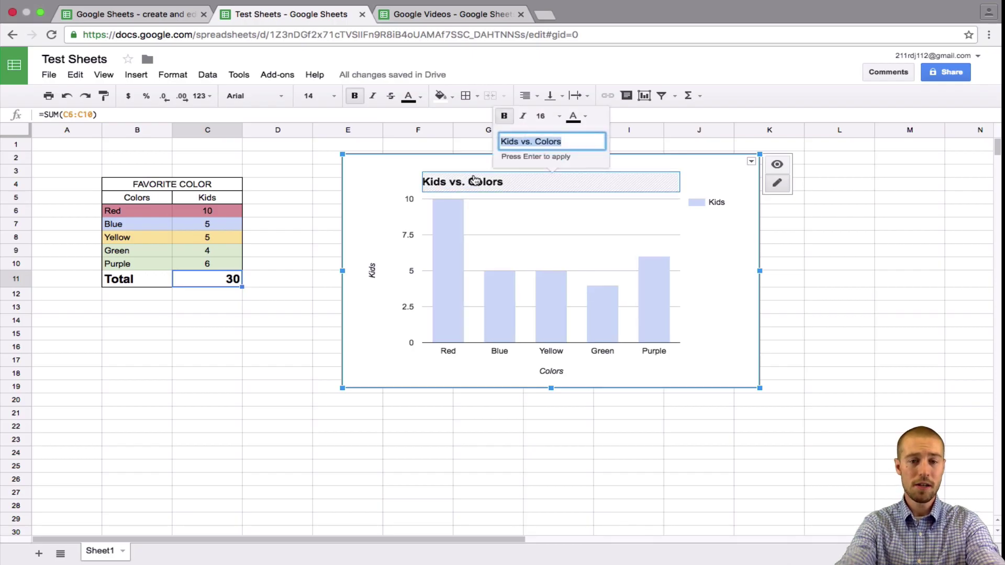
{"action": "type", "text": "Favorite"}
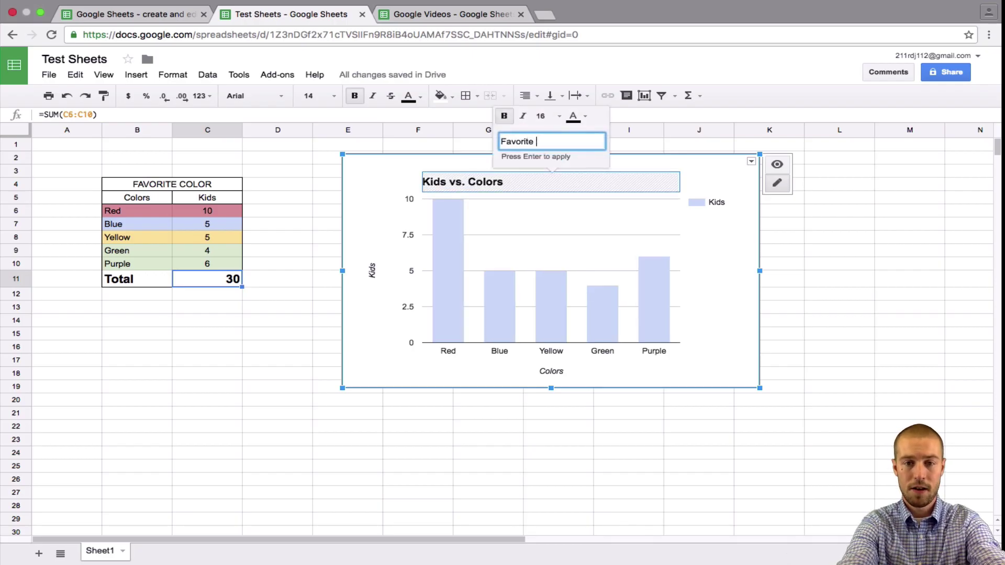
{"action": "type", "text": " Color"}
{"action": "key", "text": "Return"}
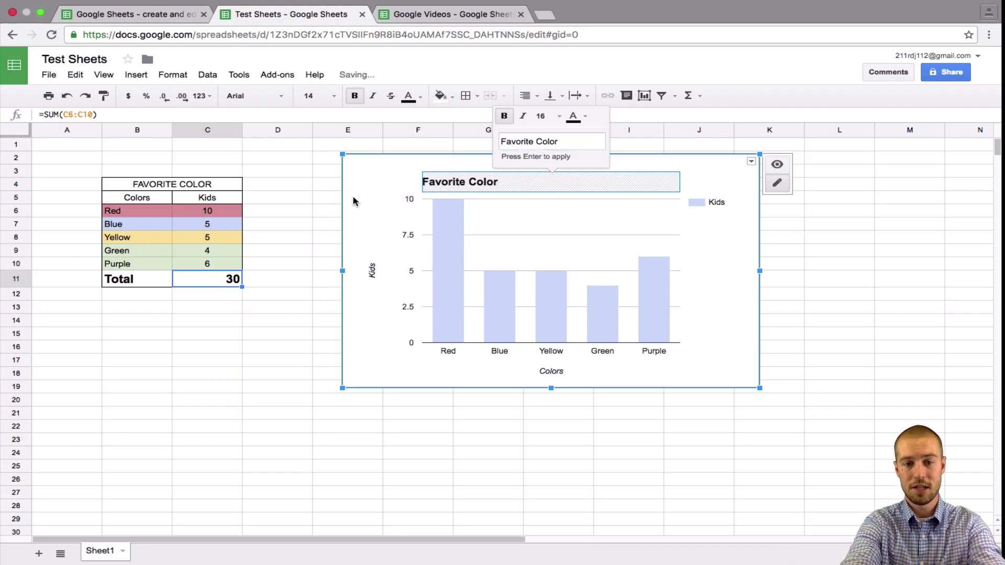
{"action": "left_click", "coordinate": [661, 293]}
Deselect the chart and scroll to check the finished bar chart.
{"action": "key", "text": "Escape"}
{"action": "scroll", "coordinate": [658, 302], "scroll_direction": "down", "scroll_amount": 1}
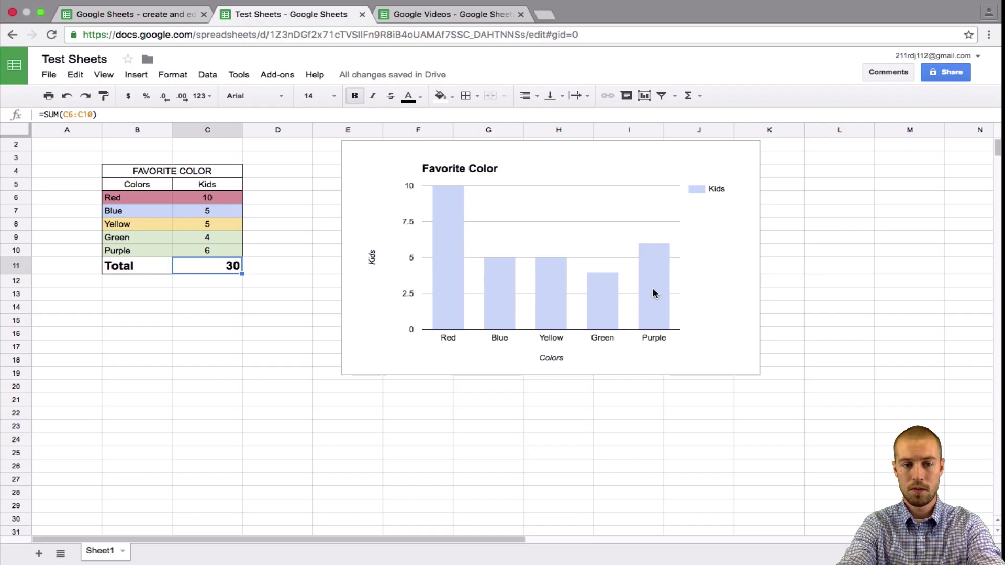
{"action": "scroll", "coordinate": [652, 272], "scroll_direction": "up", "scroll_amount": 1}
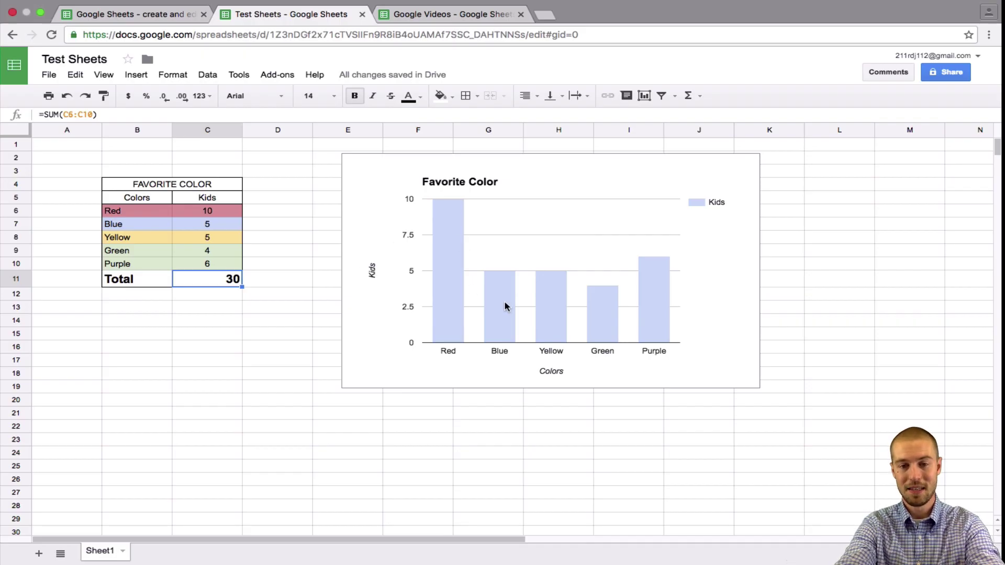
{"action": "left_click", "coordinate": [615, 321]}
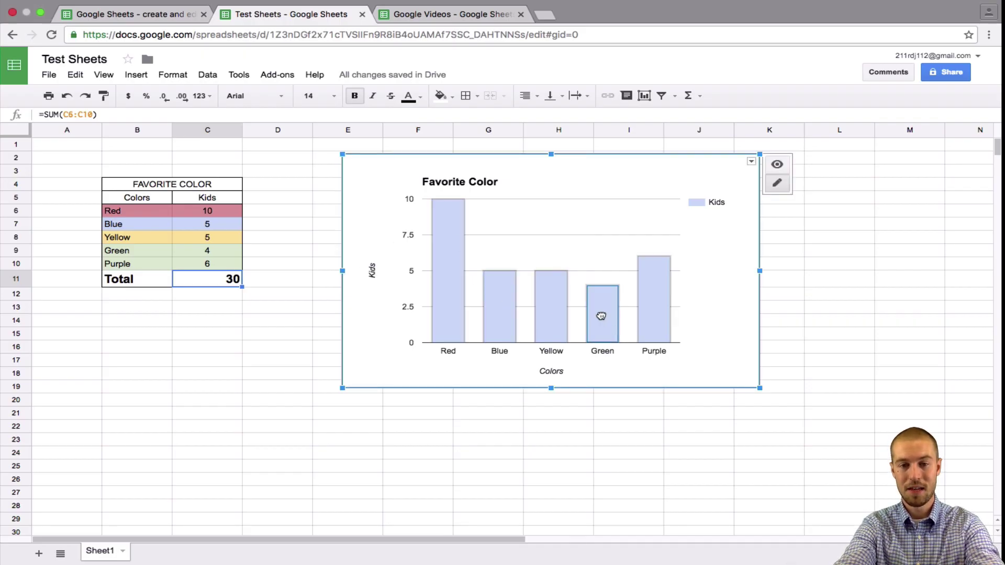
{"action": "left_click", "coordinate": [601, 316]}
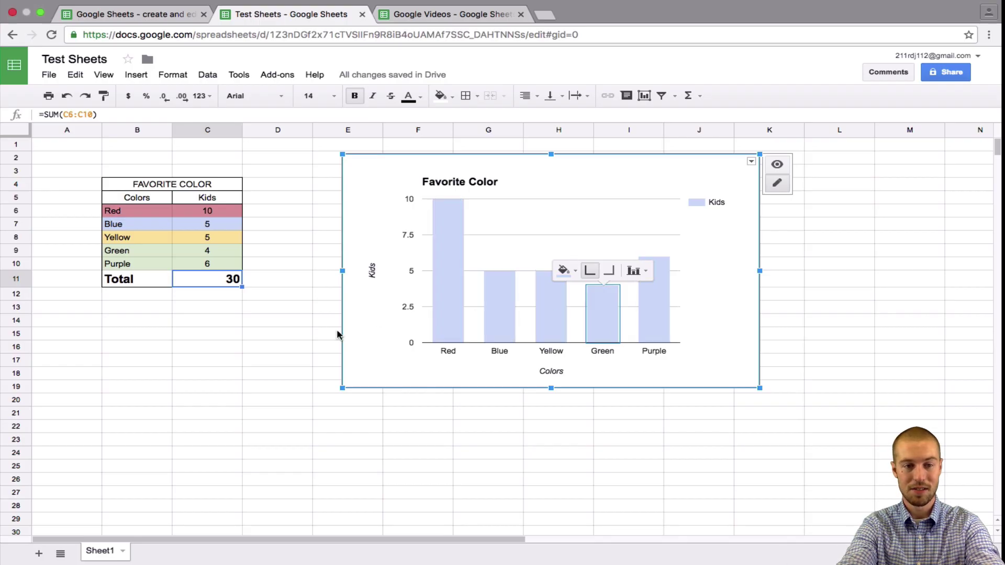
{"action": "key", "text": "Escape"}
{"action": "scroll", "coordinate": [465, 309], "scroll_direction": "down", "scroll_amount": 1}
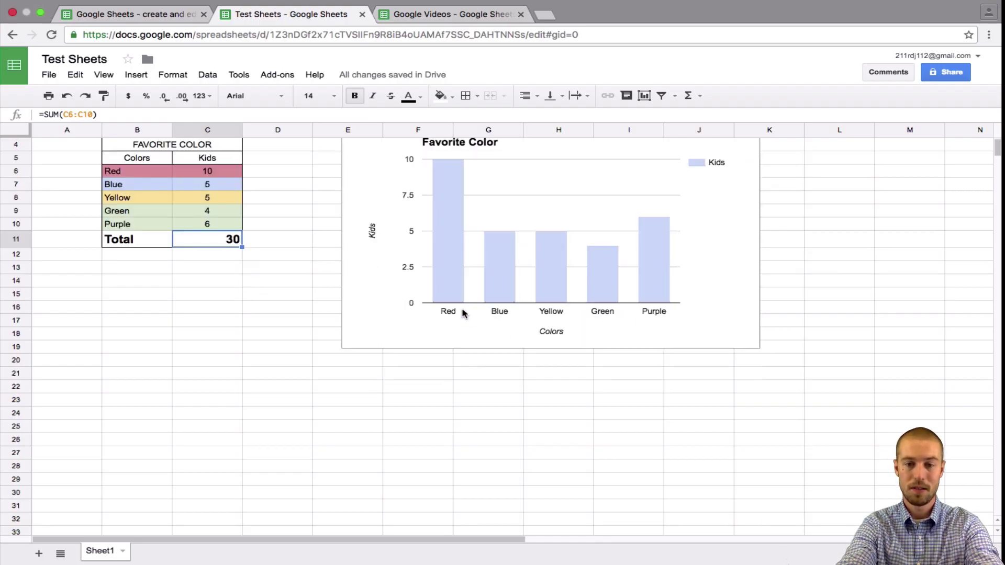
Discard an empty chart attempt and select the colour table data.
{"action": "left_click", "coordinate": [272, 306]}
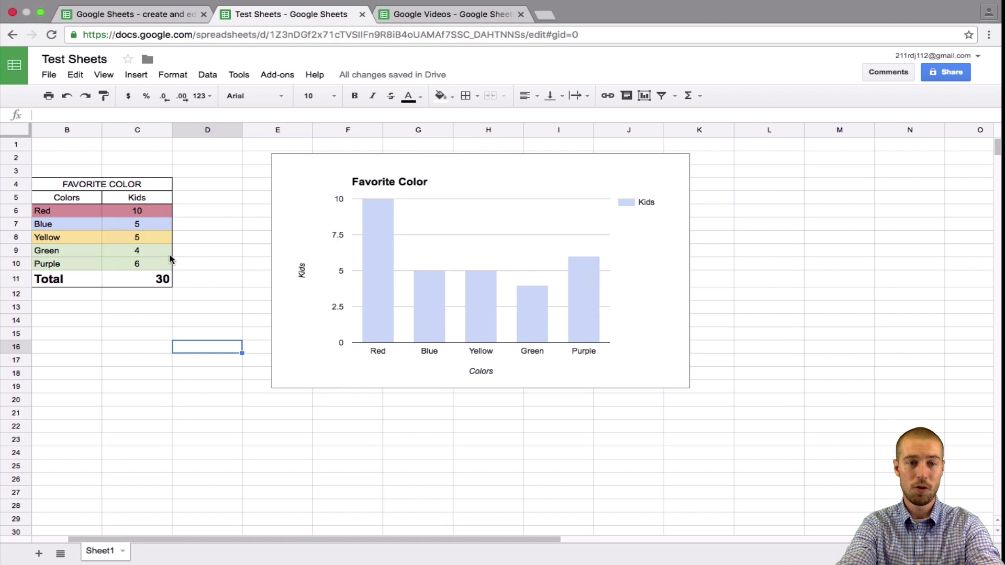
{"action": "left_click", "coordinate": [48, 75]}
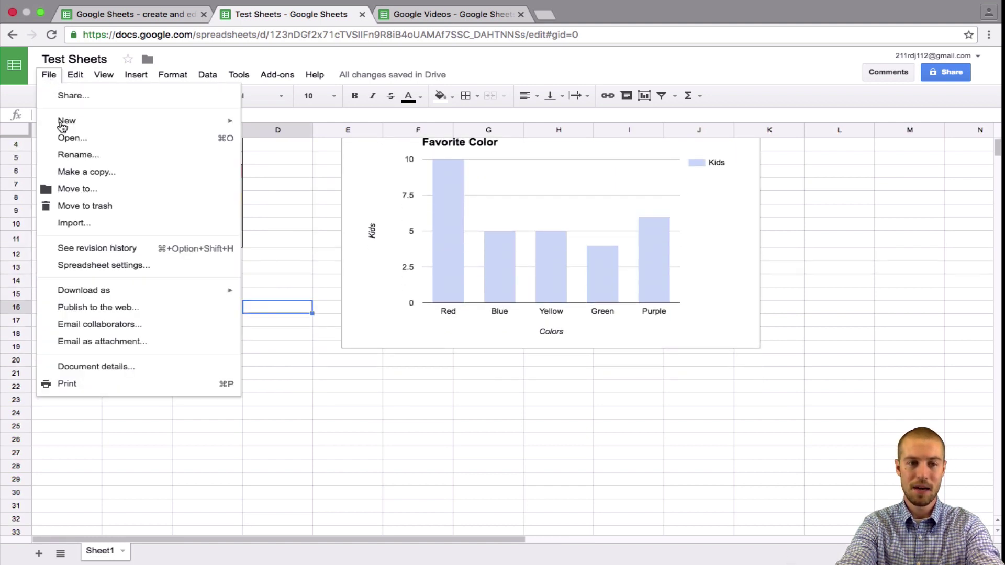
{"action": "mouse_move", "coordinate": [136, 74]}
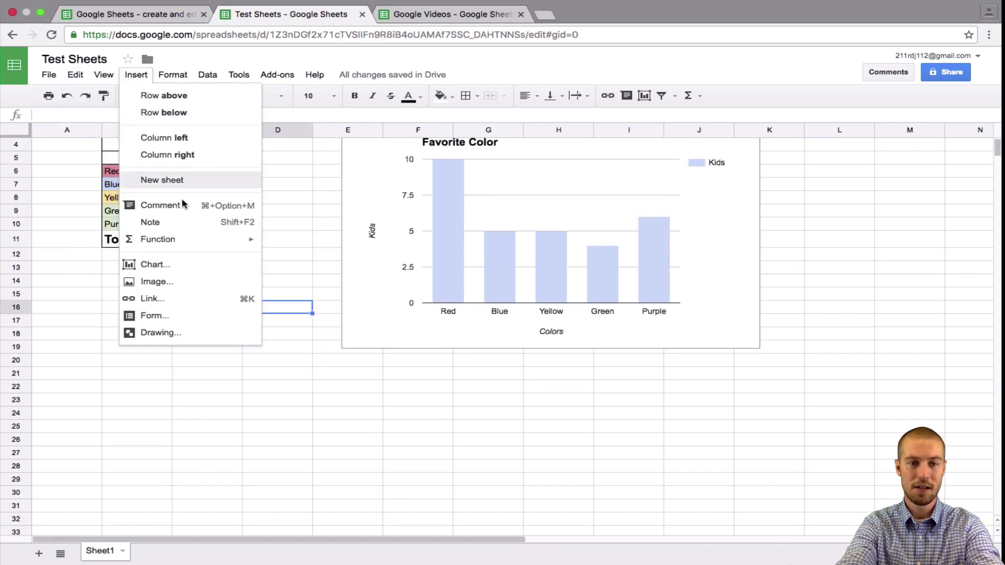
{"action": "left_click", "coordinate": [174, 269]}
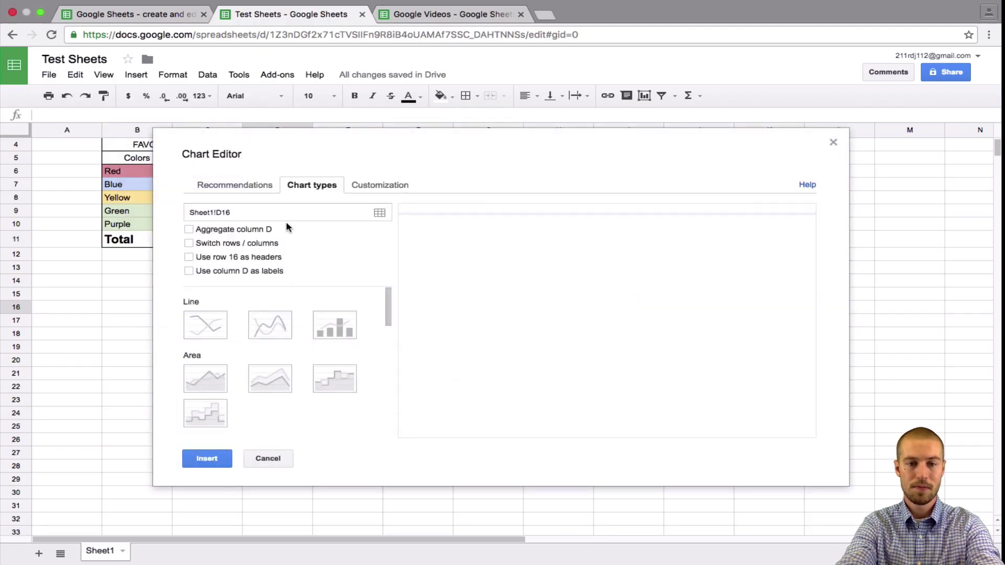
{"action": "left_click", "coordinate": [267, 458]}
{"action": "scroll", "coordinate": [230, 236], "scroll_direction": "up", "scroll_amount": 1}
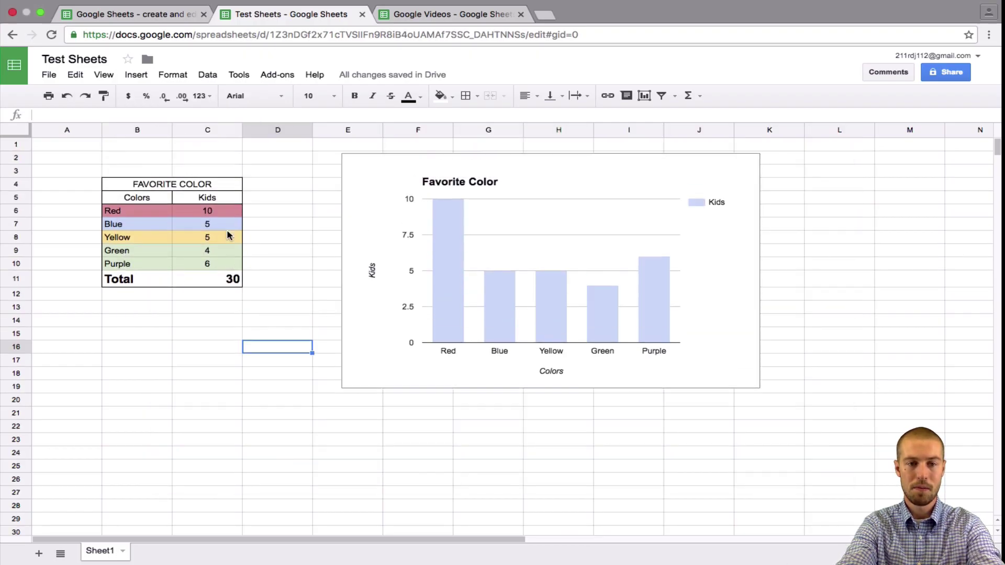
{"action": "left_click_drag", "start_coordinate": [119, 207], "coordinate": [212, 282]}
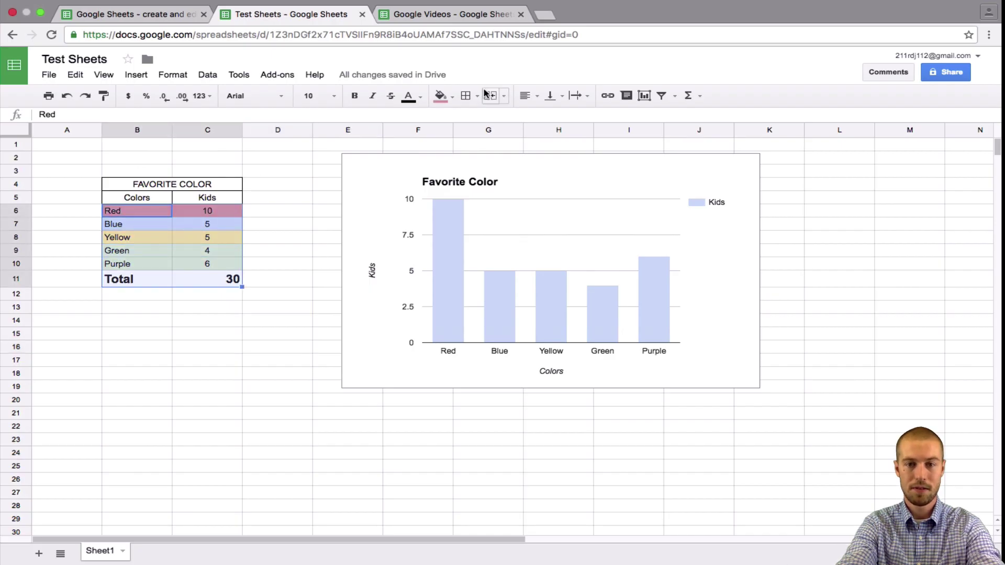
Insert a pie chart of the colour data, shrink it and move it below the table.
{"action": "left_click", "coordinate": [644, 95]}
{"action": "left_click", "coordinate": [330, 267]}
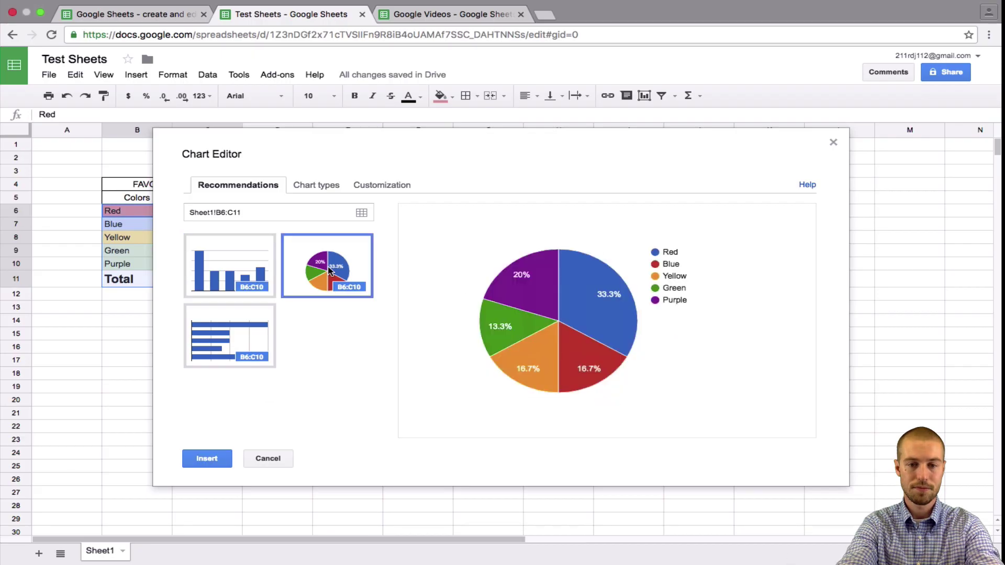
{"action": "left_click", "coordinate": [225, 463]}
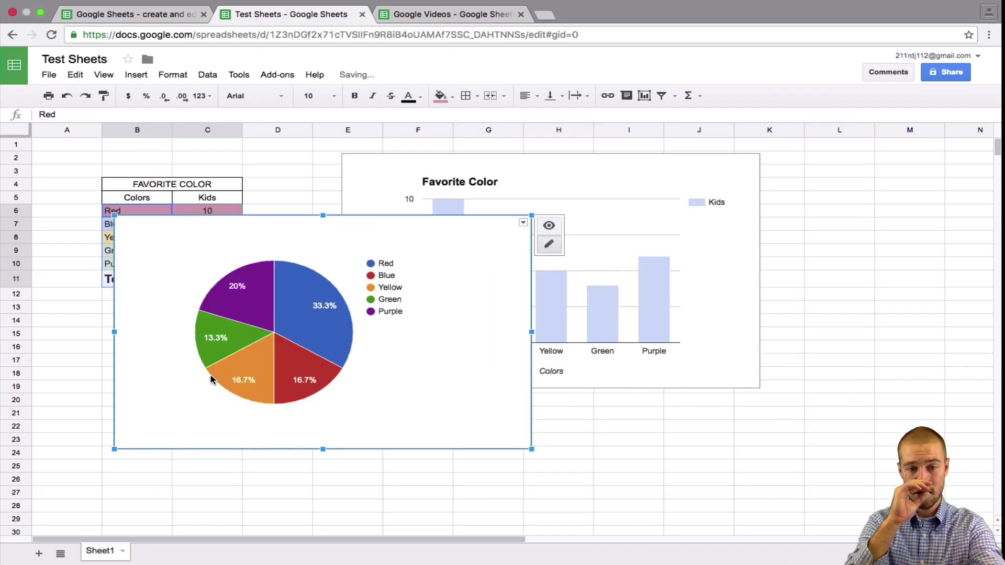
{"action": "left_click_drag", "start_coordinate": [532, 449], "coordinate": [346, 345]}
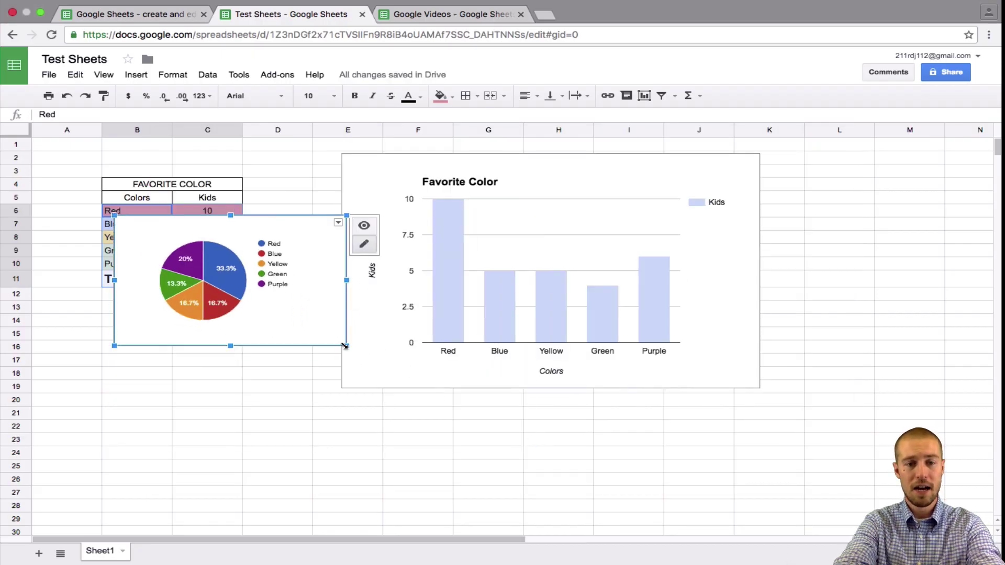
{"action": "left_click_drag", "start_coordinate": [319, 316], "coordinate": [291, 410]}
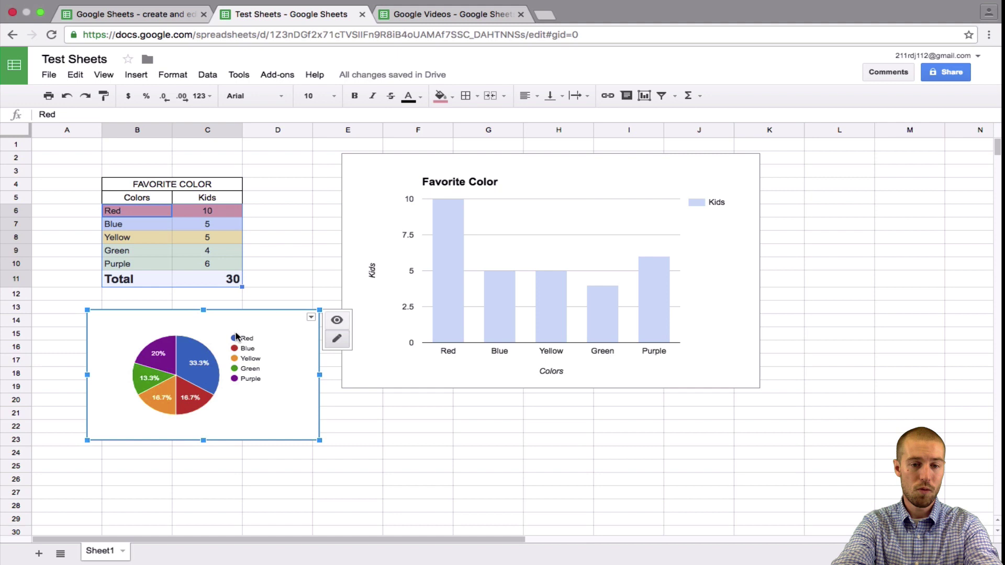
Make the pie chart's Red slice bright red.
{"action": "left_click", "coordinate": [204, 365]}
{"action": "left_click", "coordinate": [198, 345]}
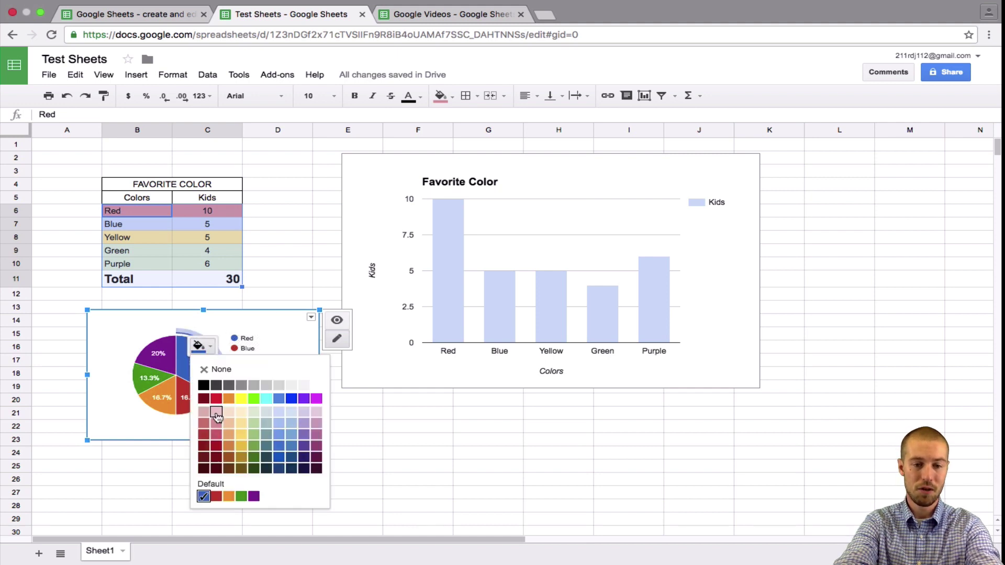
{"action": "left_click", "coordinate": [217, 413]}
{"action": "left_click", "coordinate": [208, 347]}
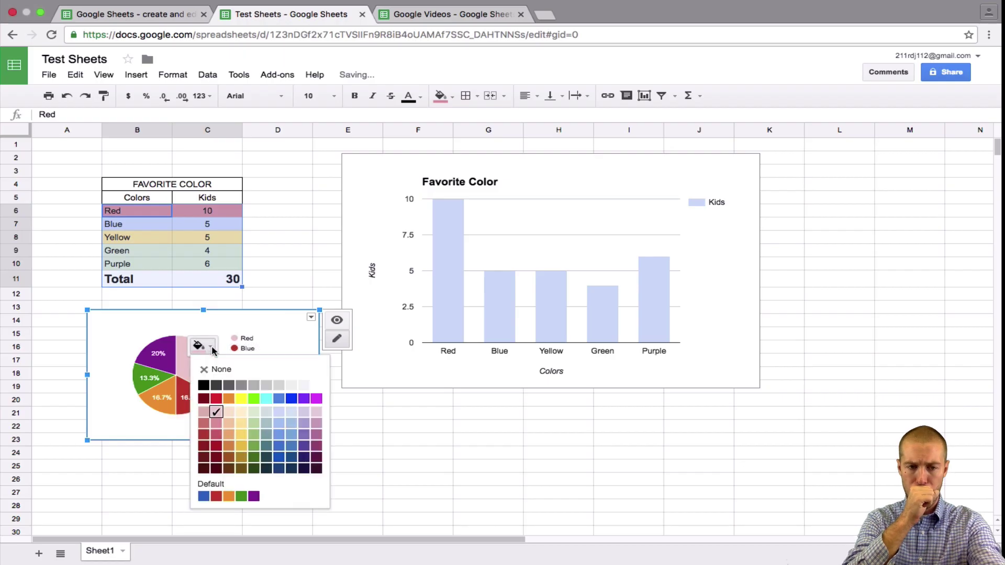
{"action": "left_click", "coordinate": [216, 400]}
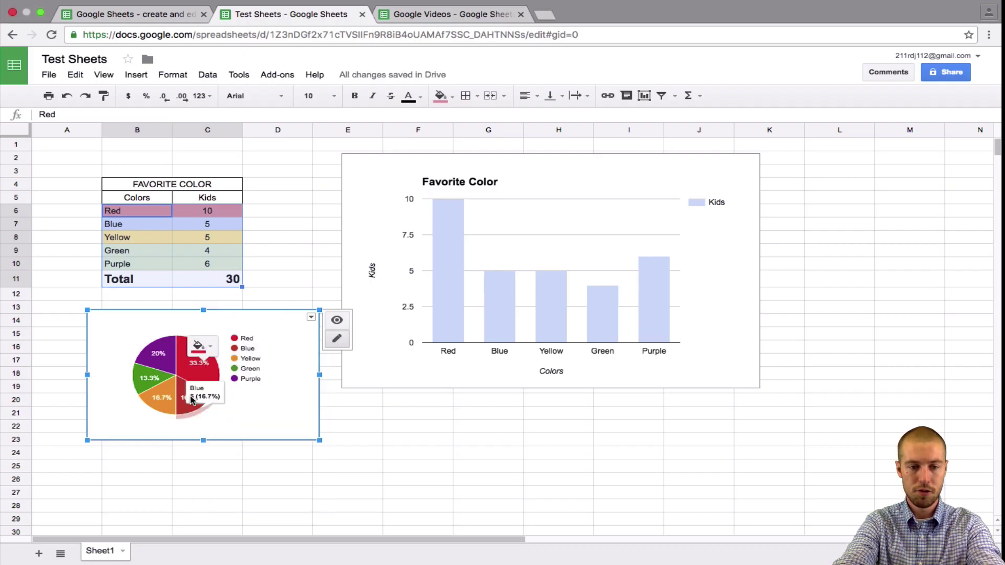
Make the pie chart's Blue slice cyan.
{"action": "mouse_move", "coordinate": [180, 402]}
{"action": "left_click", "coordinate": [174, 383]}
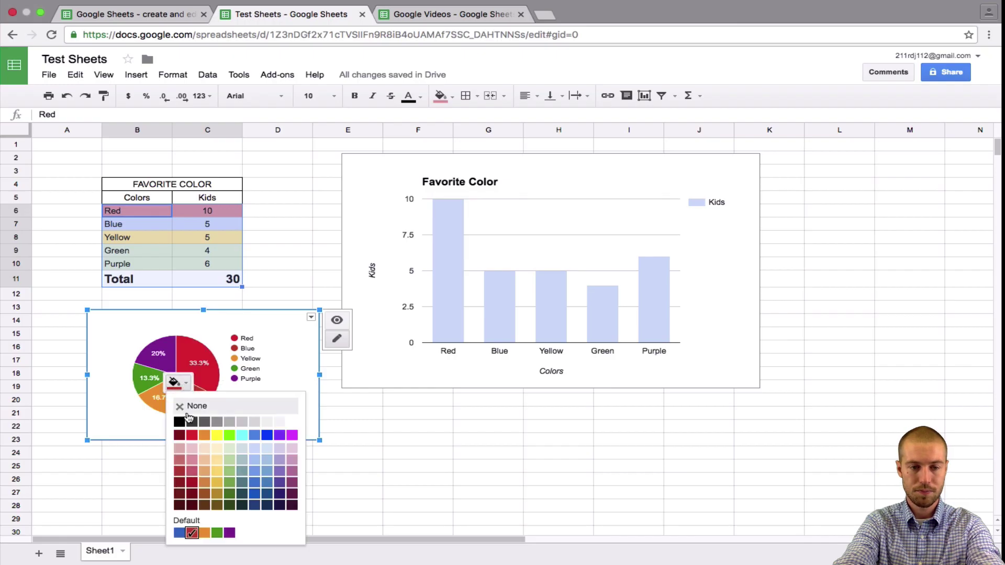
{"action": "left_click", "coordinate": [244, 435]}
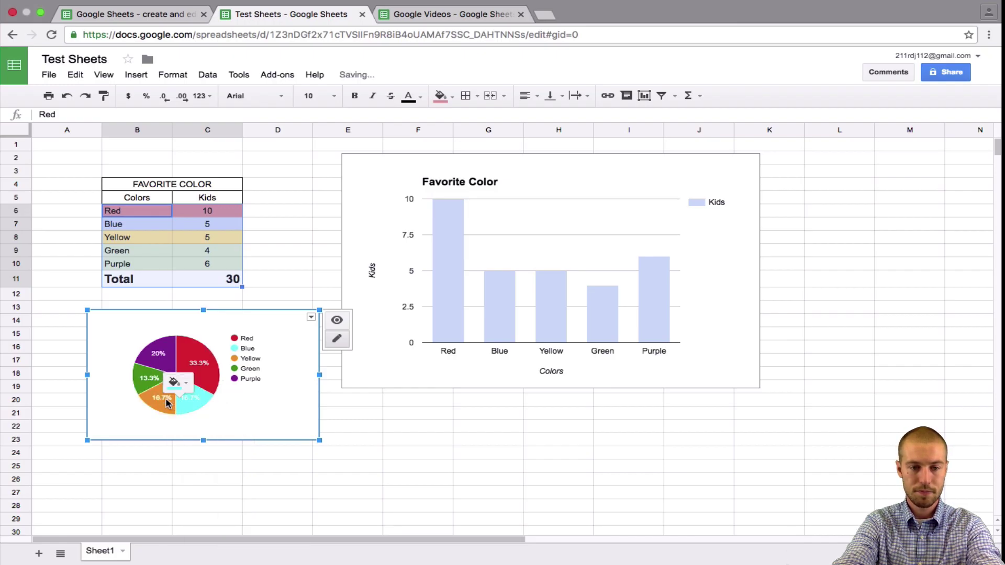
{"action": "mouse_move", "coordinate": [152, 377]}
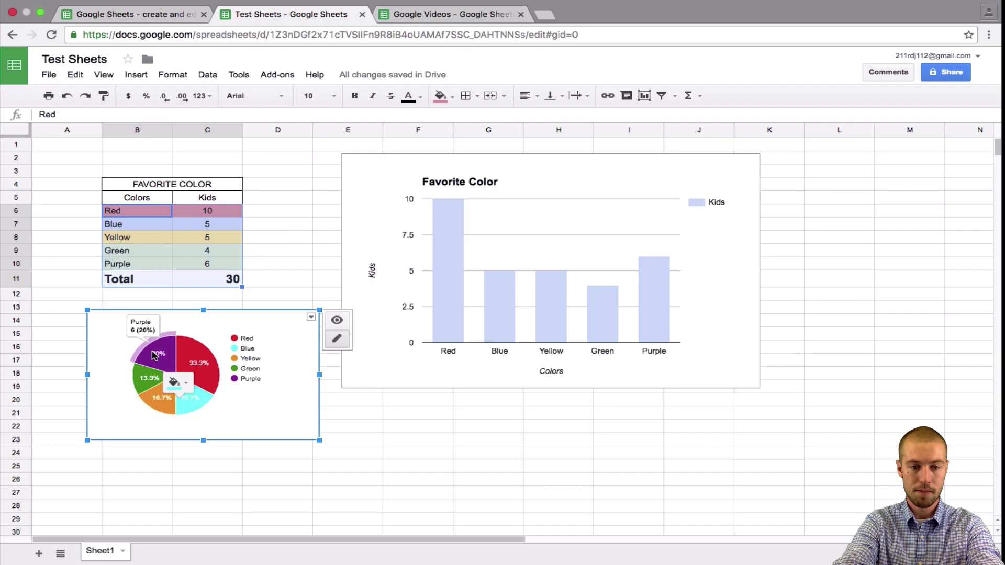
{"action": "left_click", "coordinate": [45, 320]}
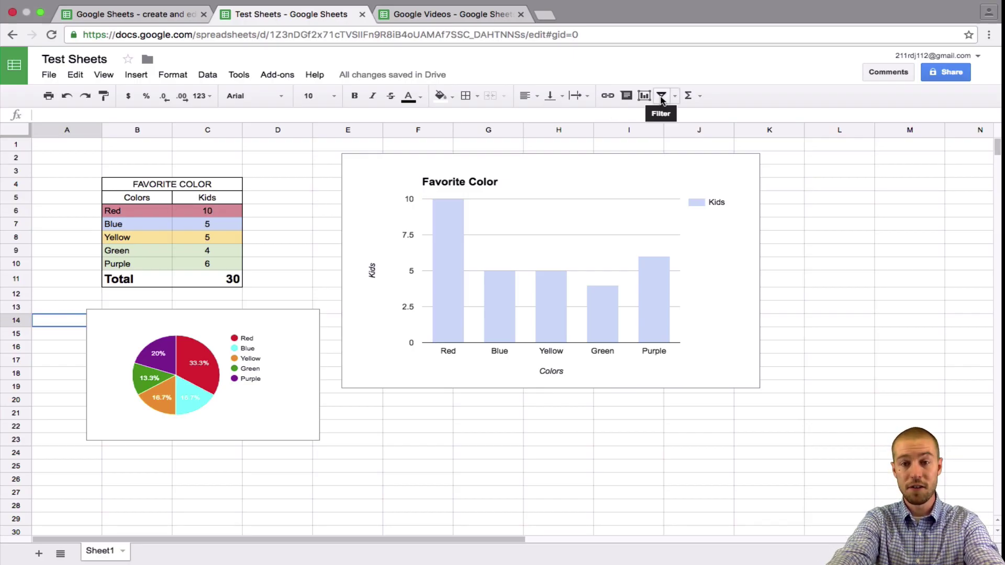
Add a filter to B5:C10 and sort the rows A→Z by Colors.
{"action": "left_click", "coordinate": [126, 201]}
{"action": "left_click_drag", "start_coordinate": [126, 201], "coordinate": [197, 262]}
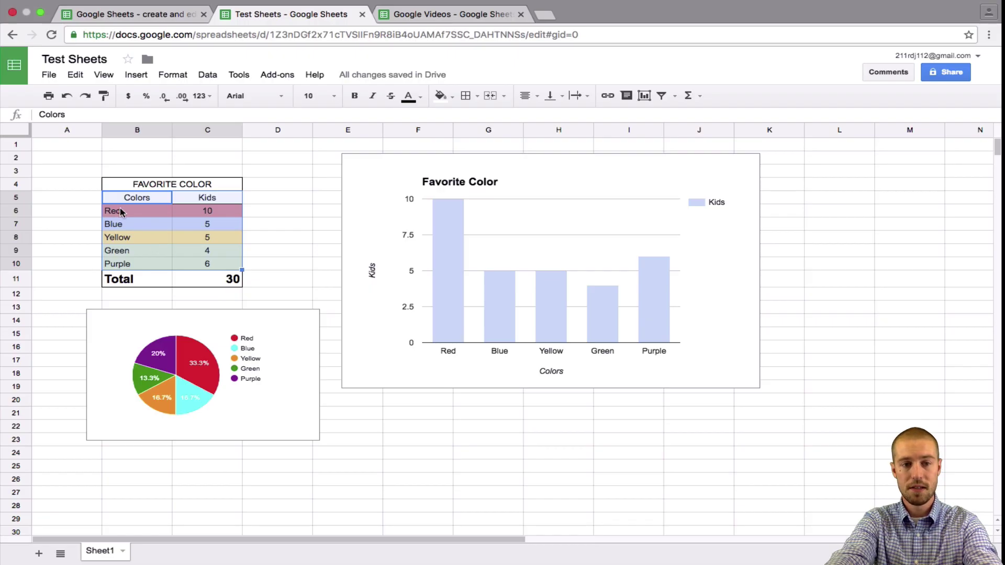
{"action": "left_click", "coordinate": [662, 95]}
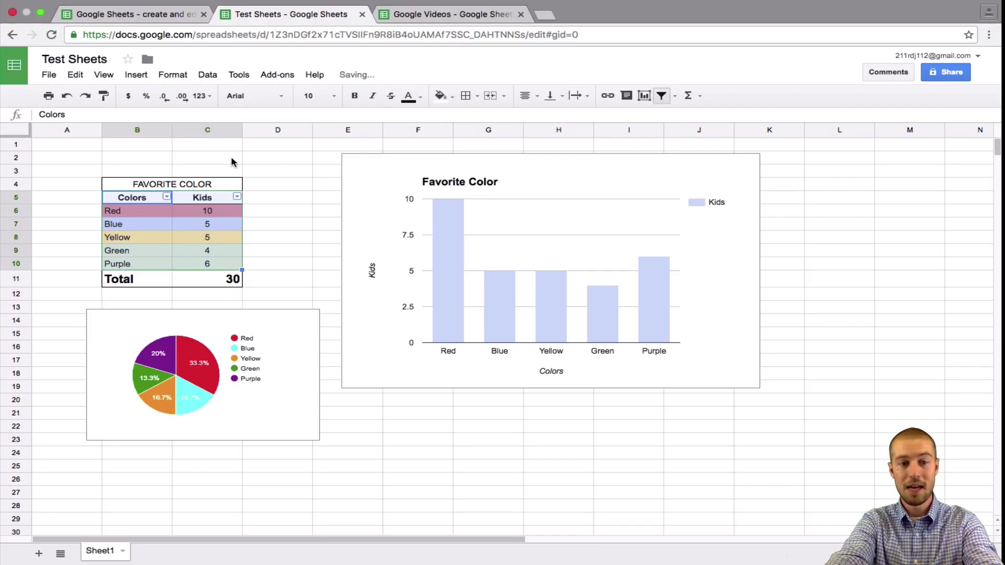
{"action": "left_click", "coordinate": [238, 197]}
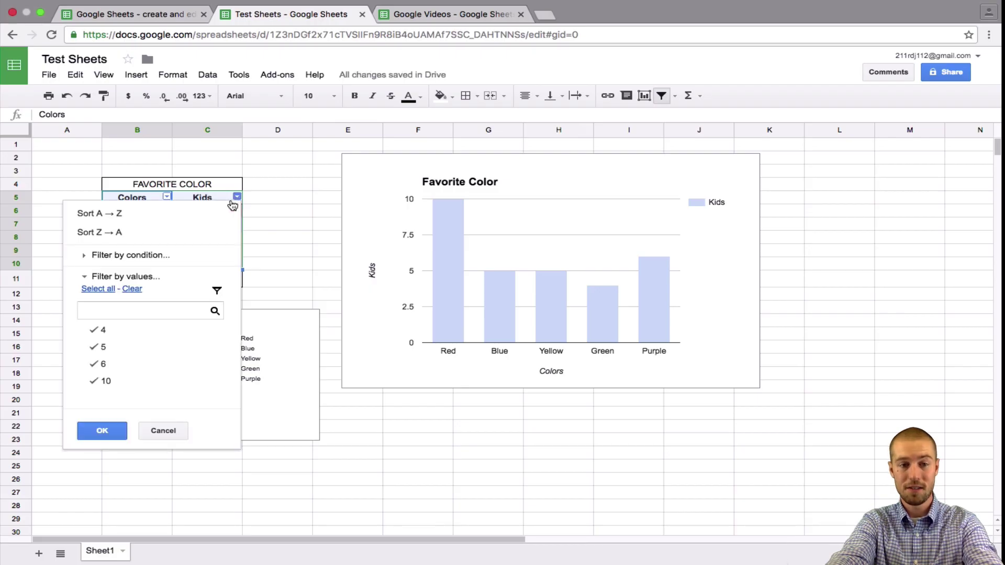
{"action": "left_click", "coordinate": [191, 214]}
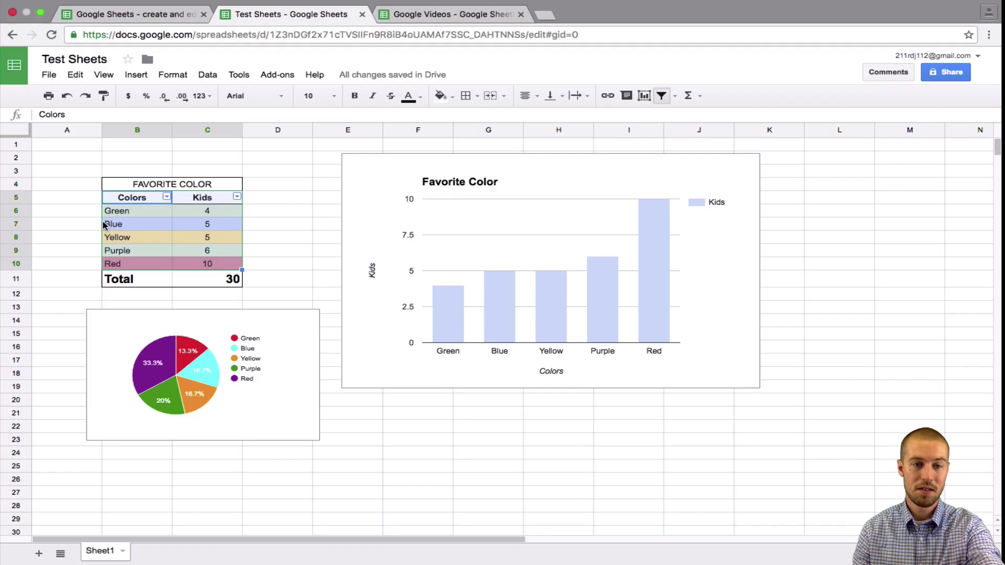
{"action": "left_click", "coordinate": [167, 197]}
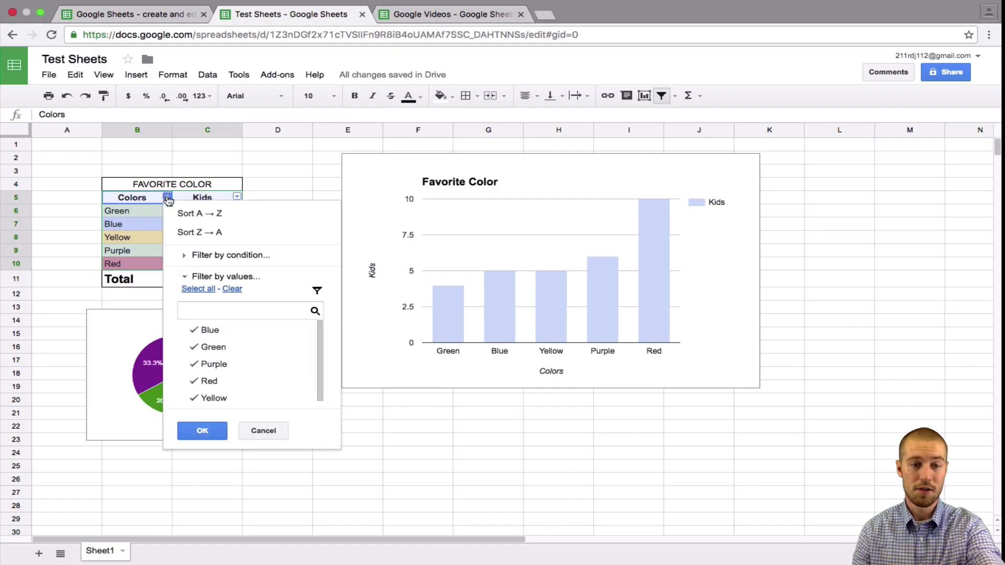
{"action": "left_click", "coordinate": [195, 214]}
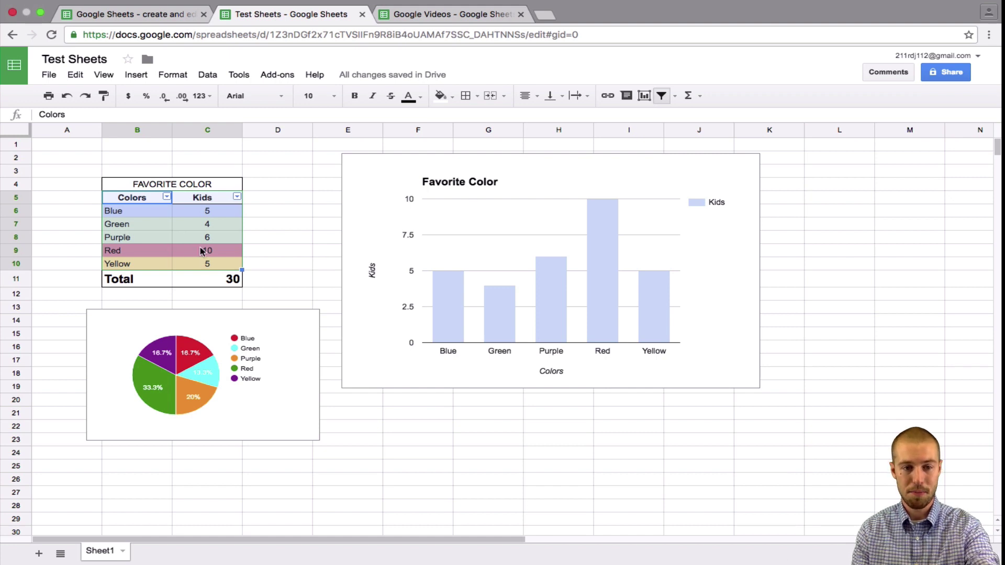
{"action": "left_click", "coordinate": [216, 281]}
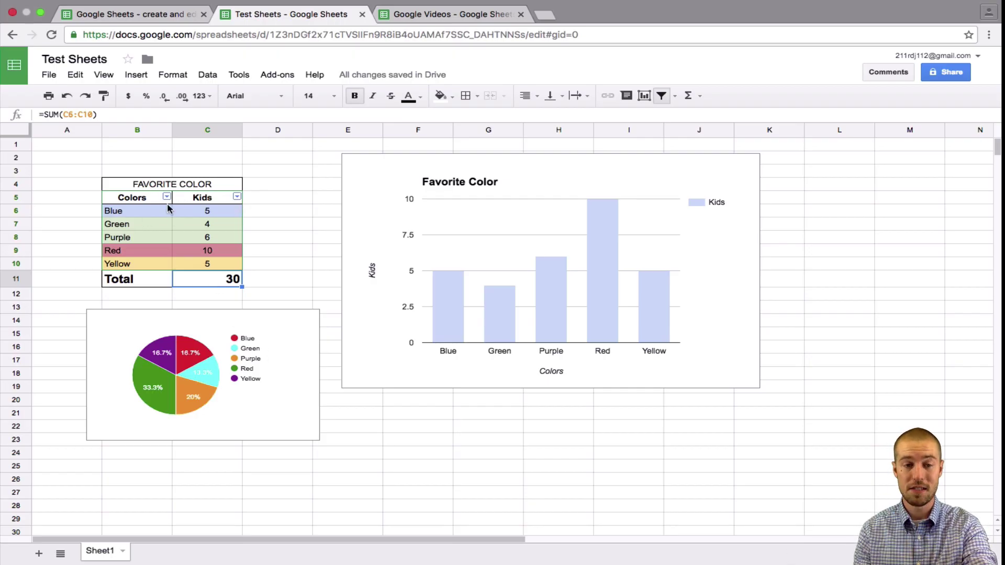
{"action": "left_click", "coordinate": [156, 225]}
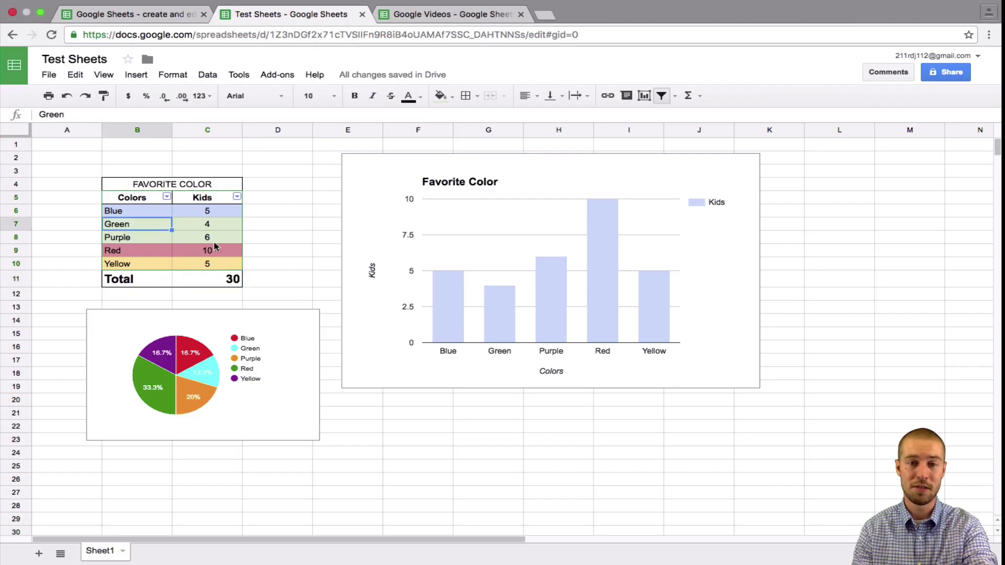
{"action": "left_click", "coordinate": [213, 278]}
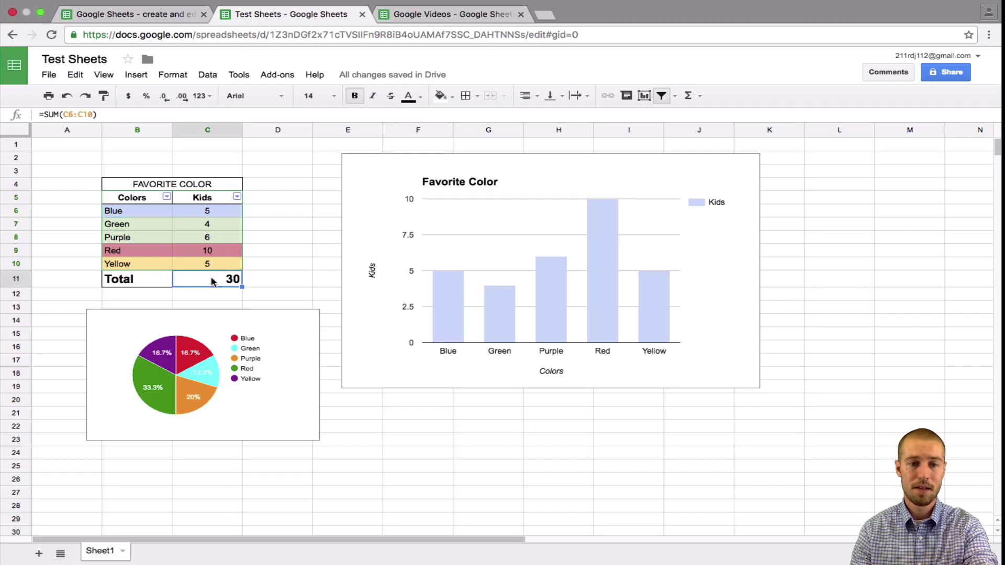